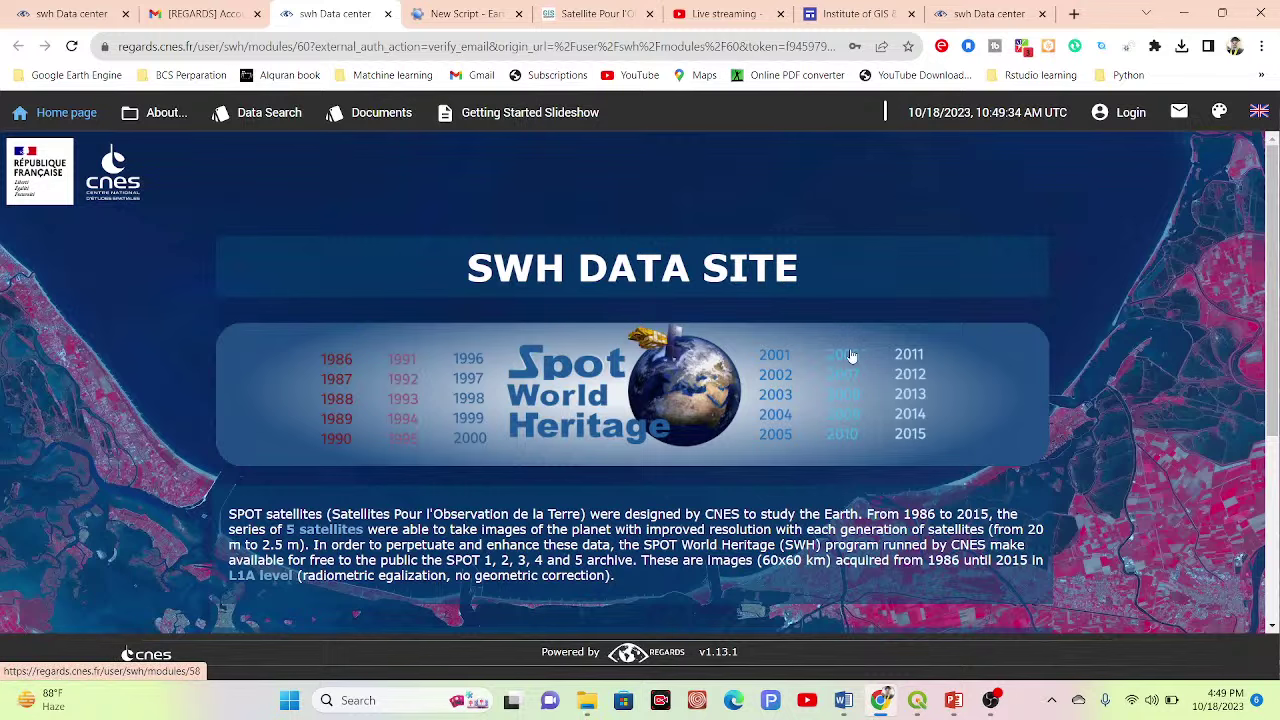
# - Log in to the SWH data site with the saved account credentials, dismissing the account creation message
pyautogui.click(1130, 112)
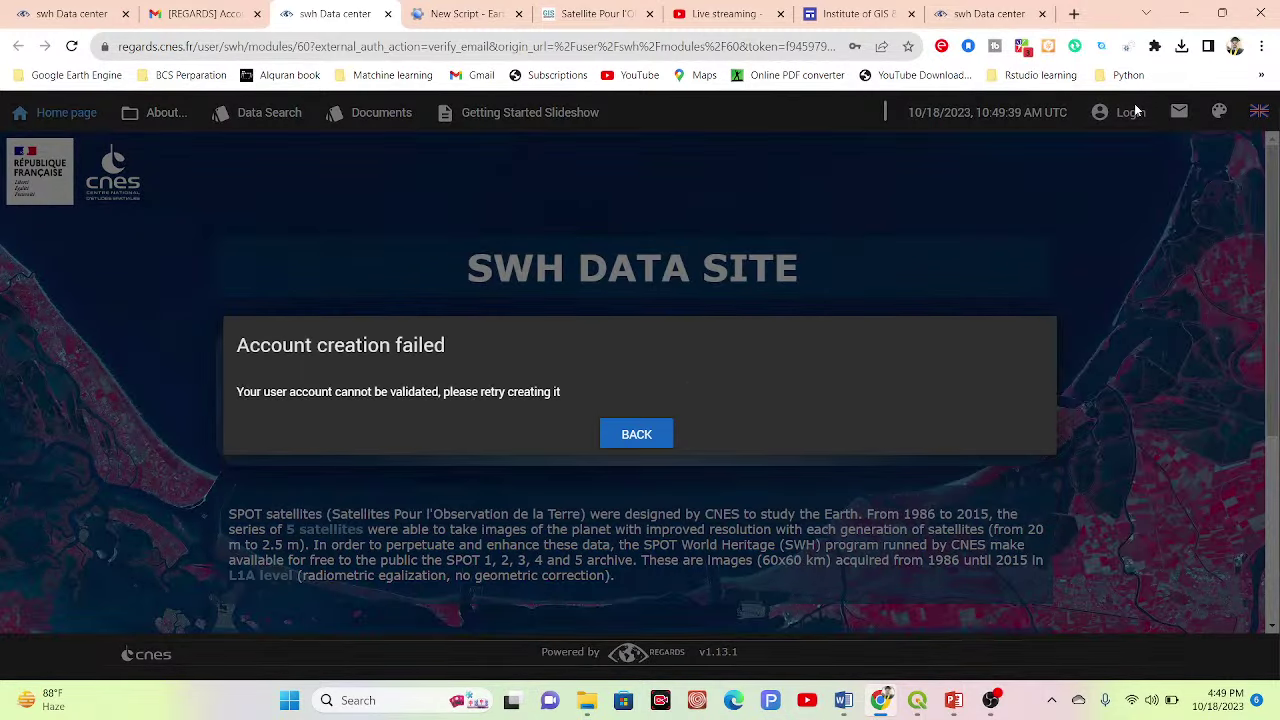
pyautogui.click(636, 445)
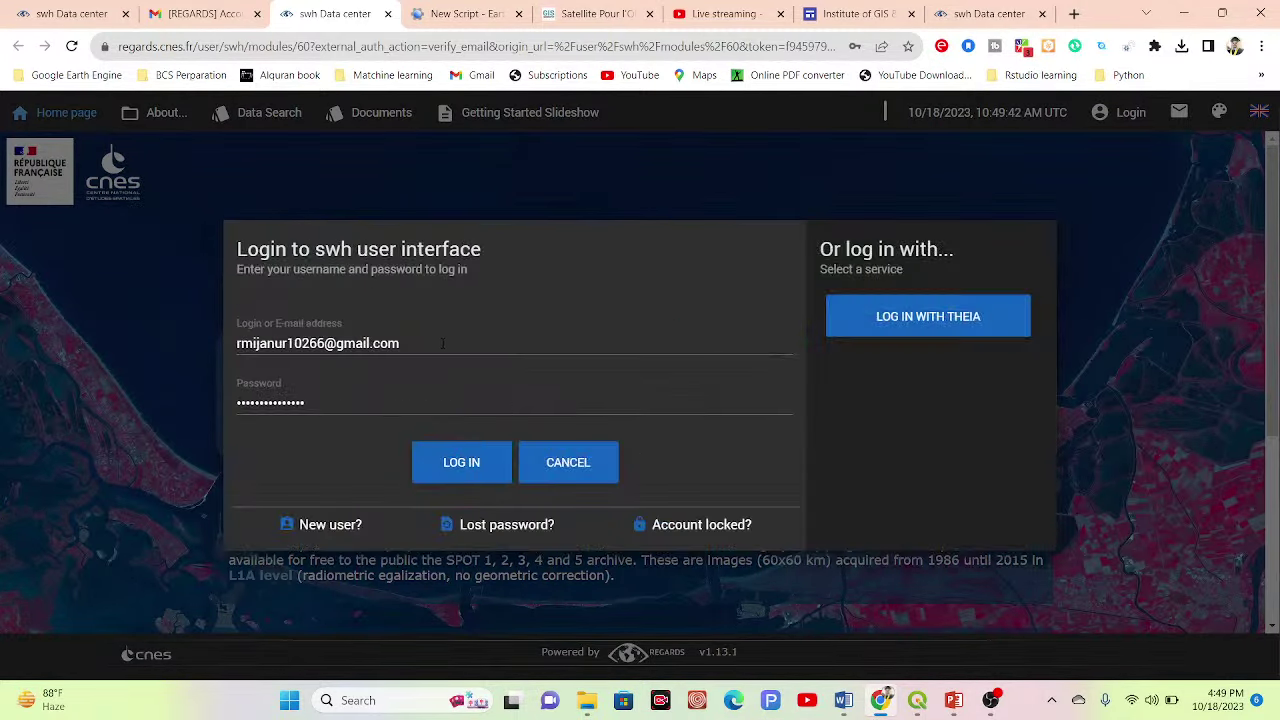
pyautogui.click(455, 460)
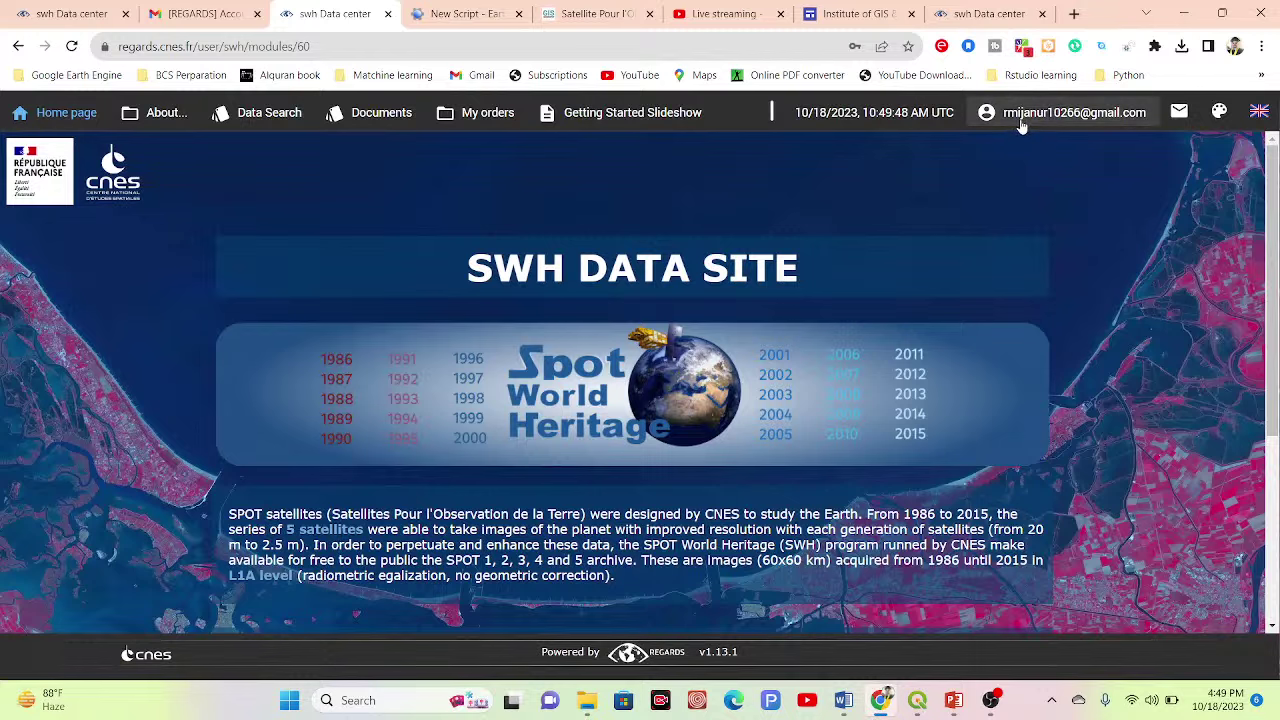
# - Open the data search from the Spot World Heritage globe and close the scene description to view the world map of results
pyautogui.click(649, 394)
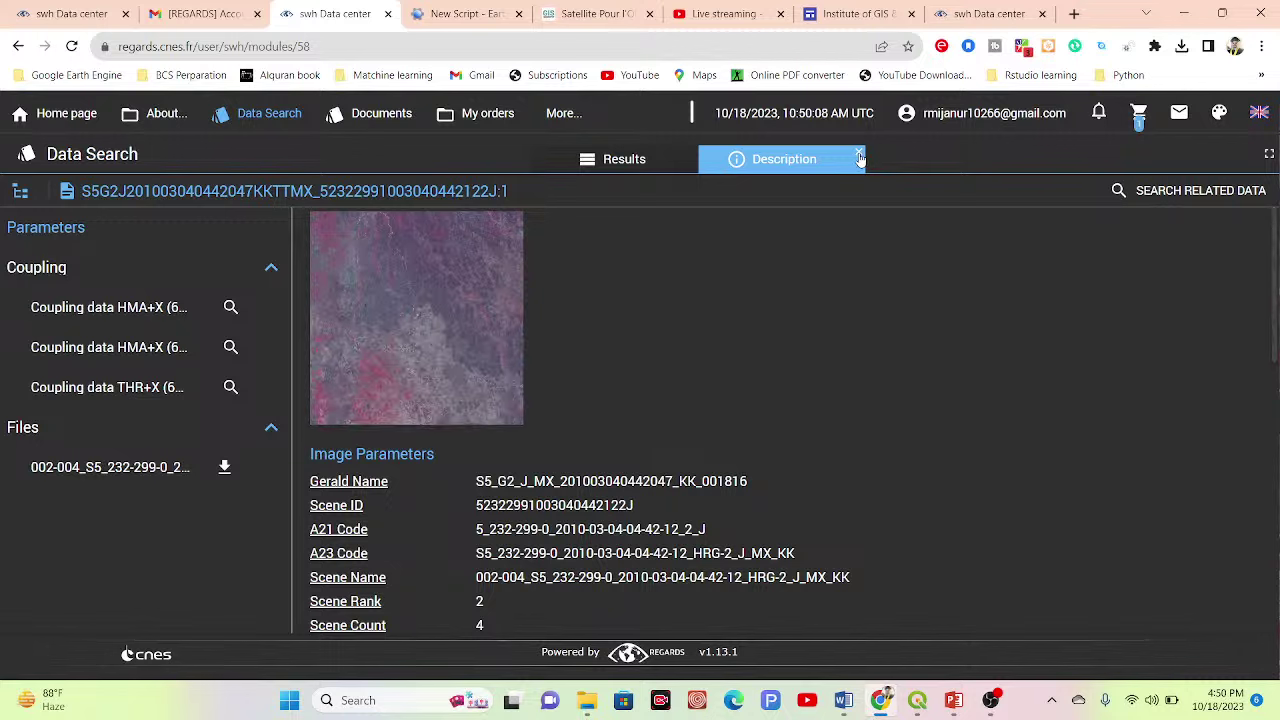
pyautogui.click(859, 157)
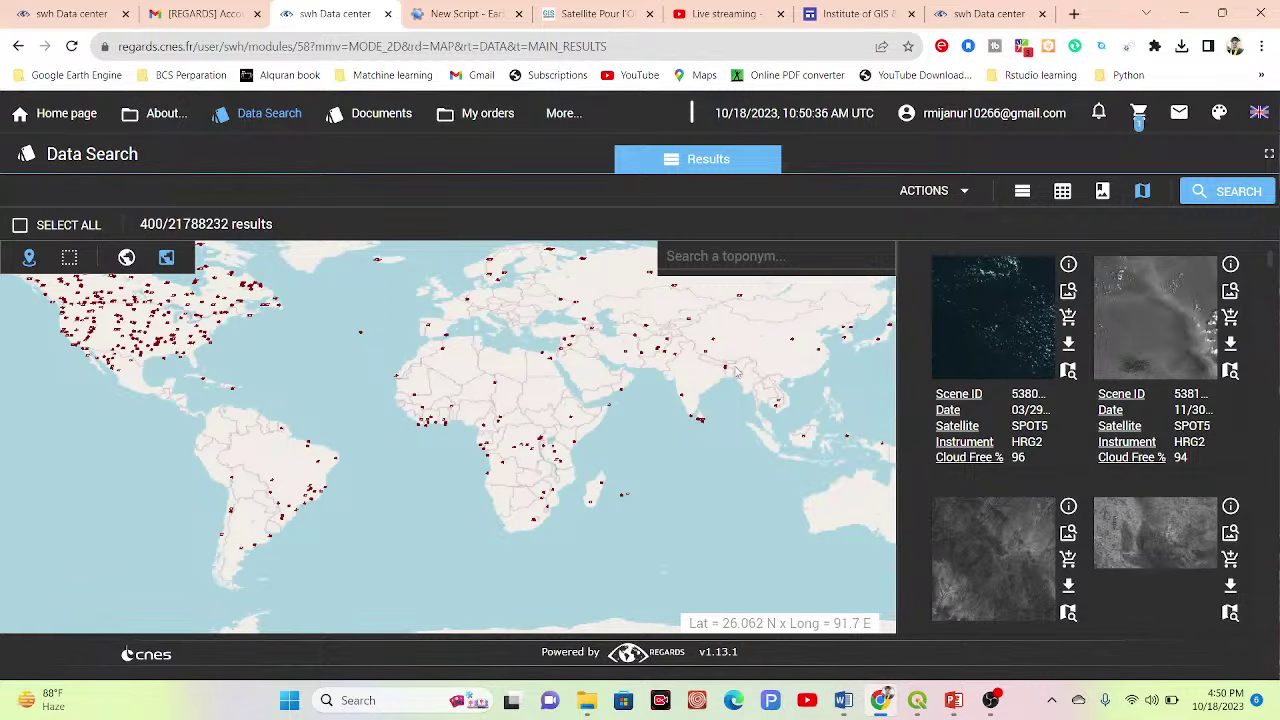
pyautogui.scroll(1, 735, 372)
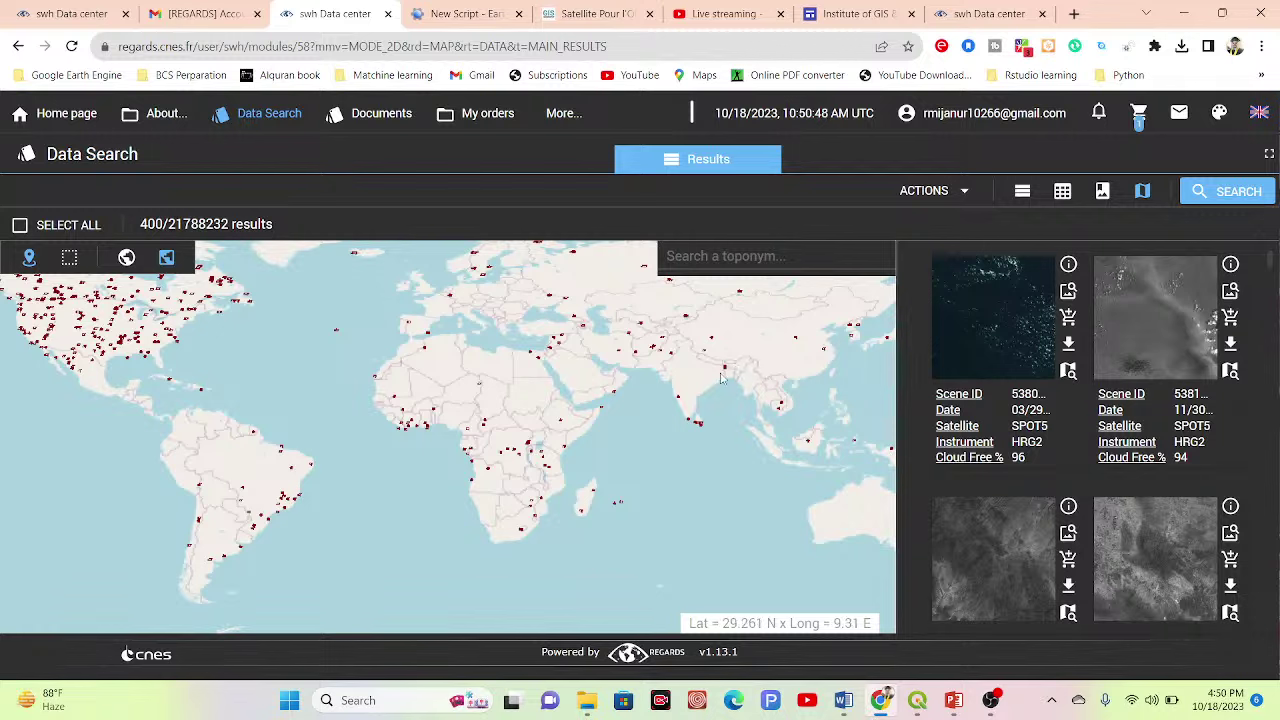
pyautogui.moveTo(720, 378); pyautogui.dragTo(688, 445)
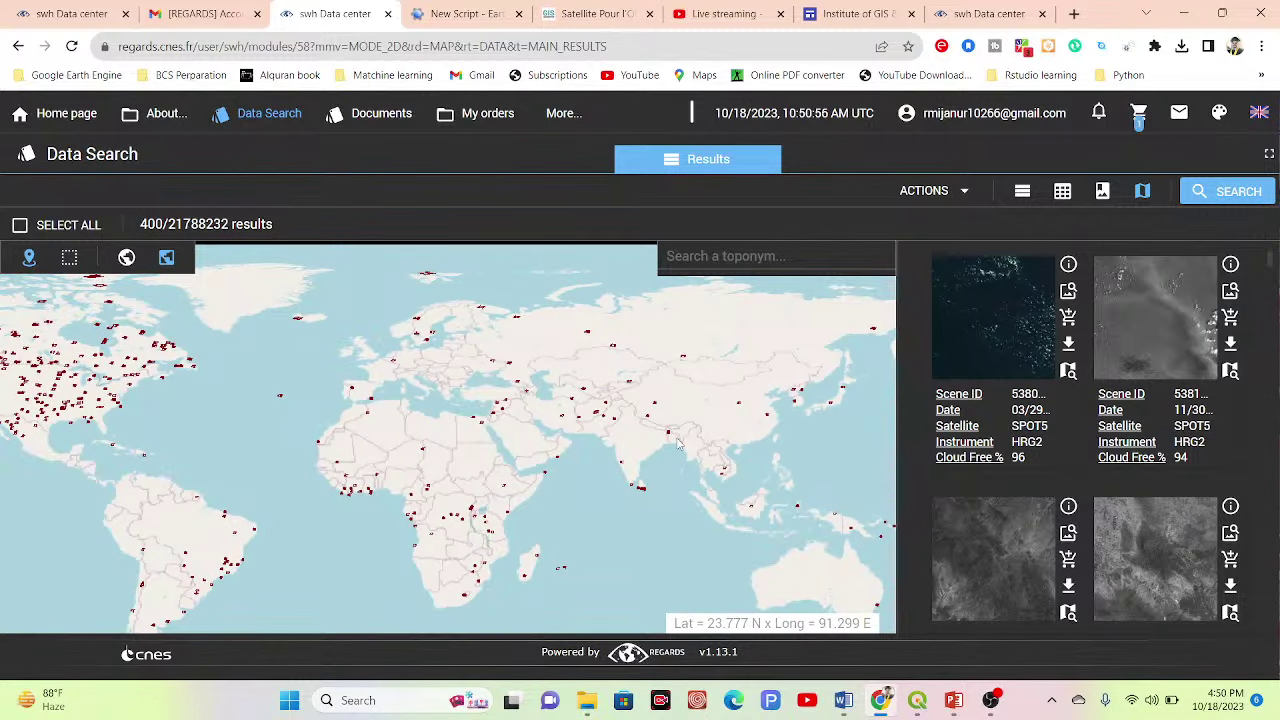
pyautogui.moveTo(678, 443); pyautogui.dragTo(567, 285)
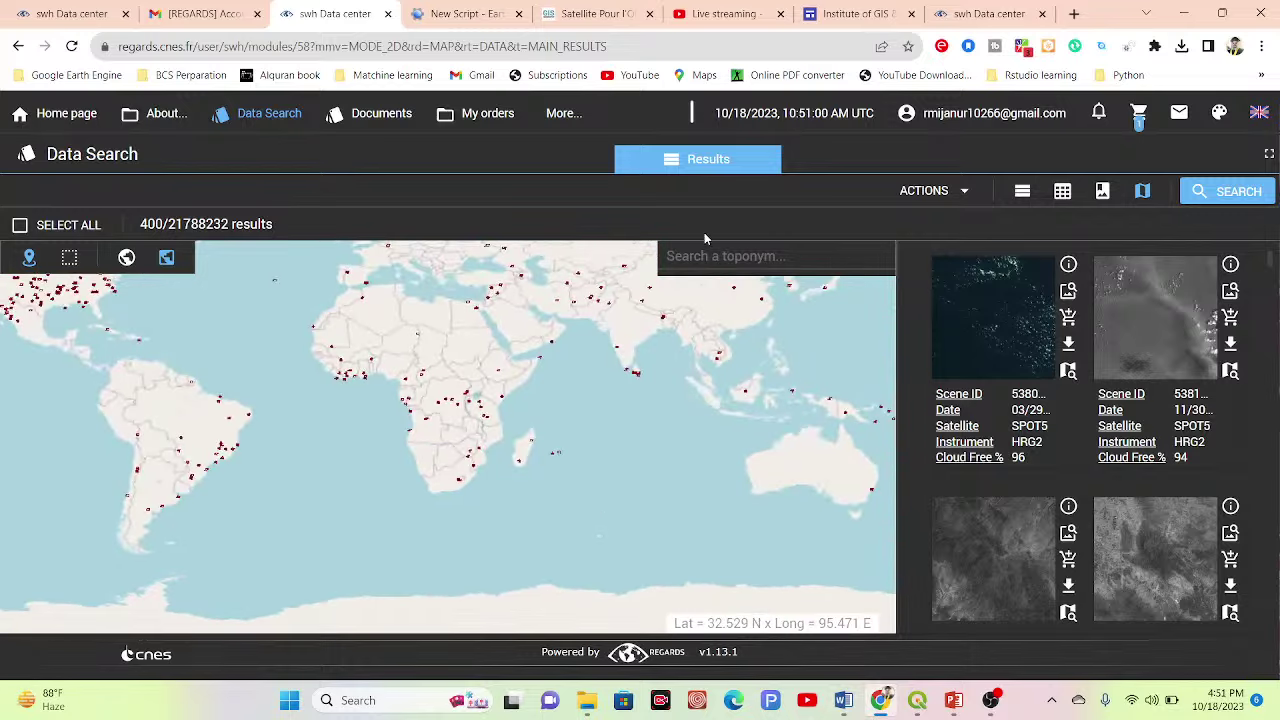
# - Locate Bangladesh by toponym and draw a small rectangular search area around Dhaka on the map
pyautogui.click(705, 255)
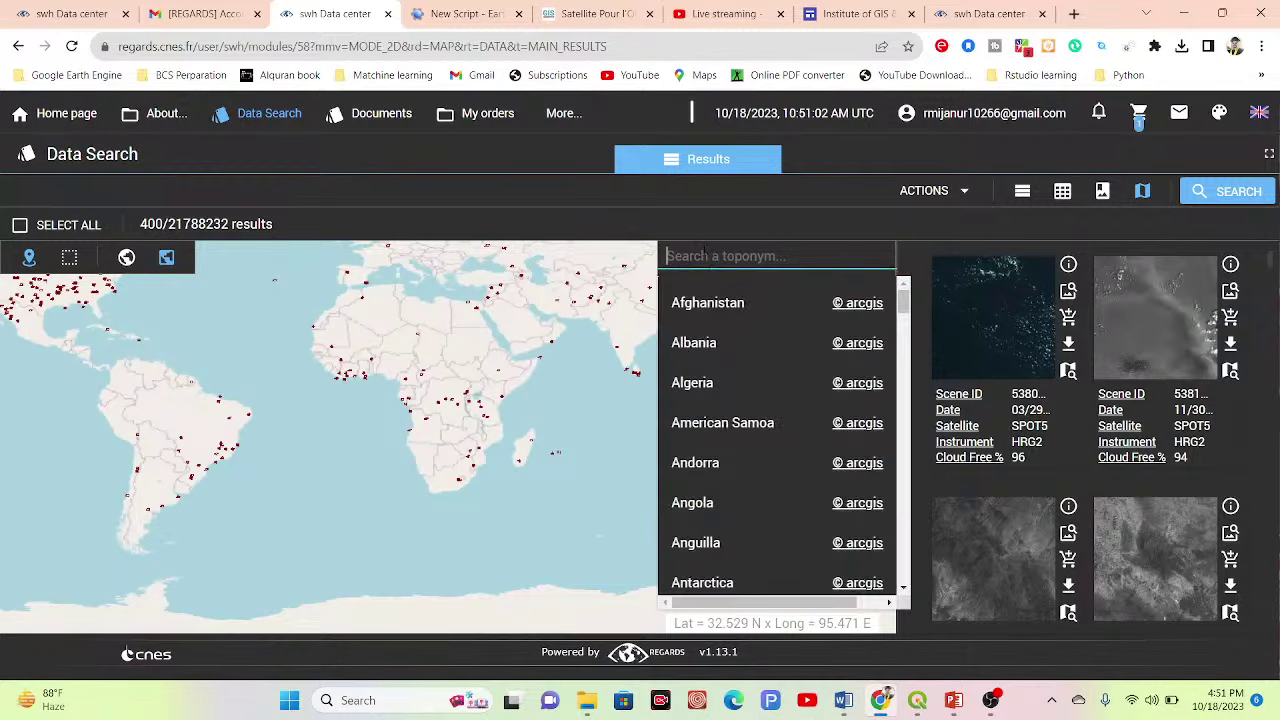
pyautogui.write('B')
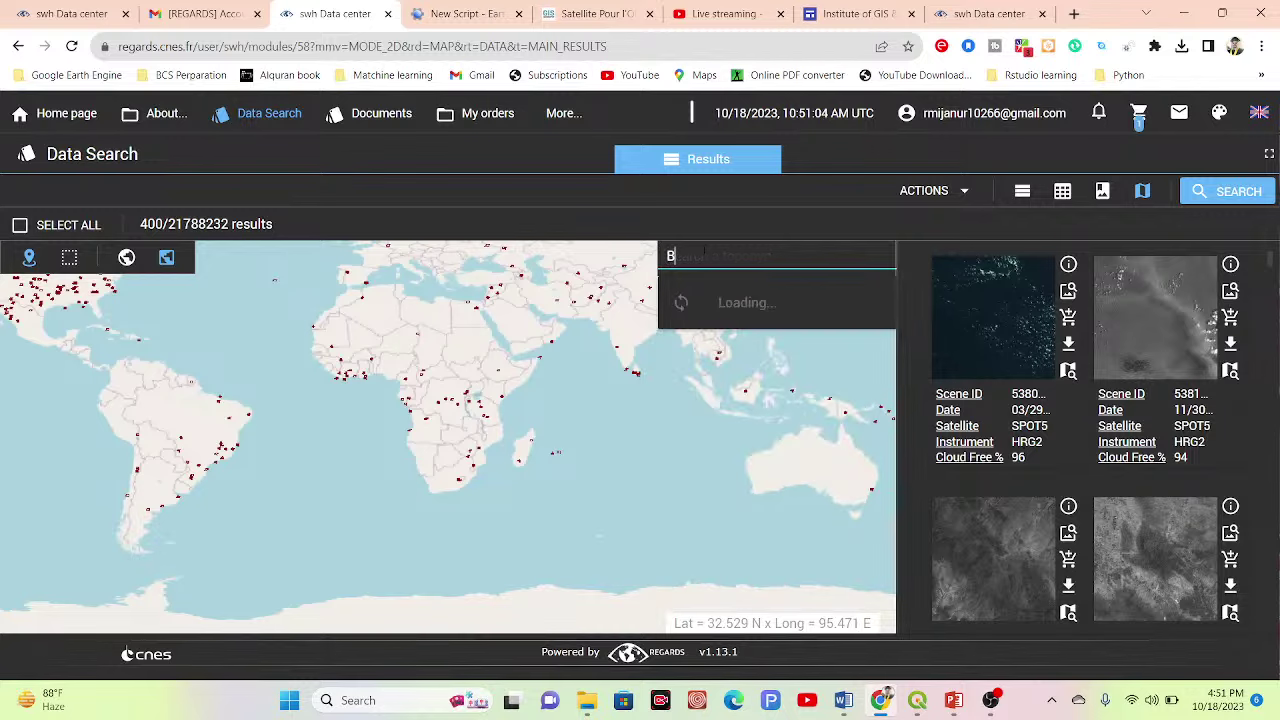
pyautogui.write('ang')
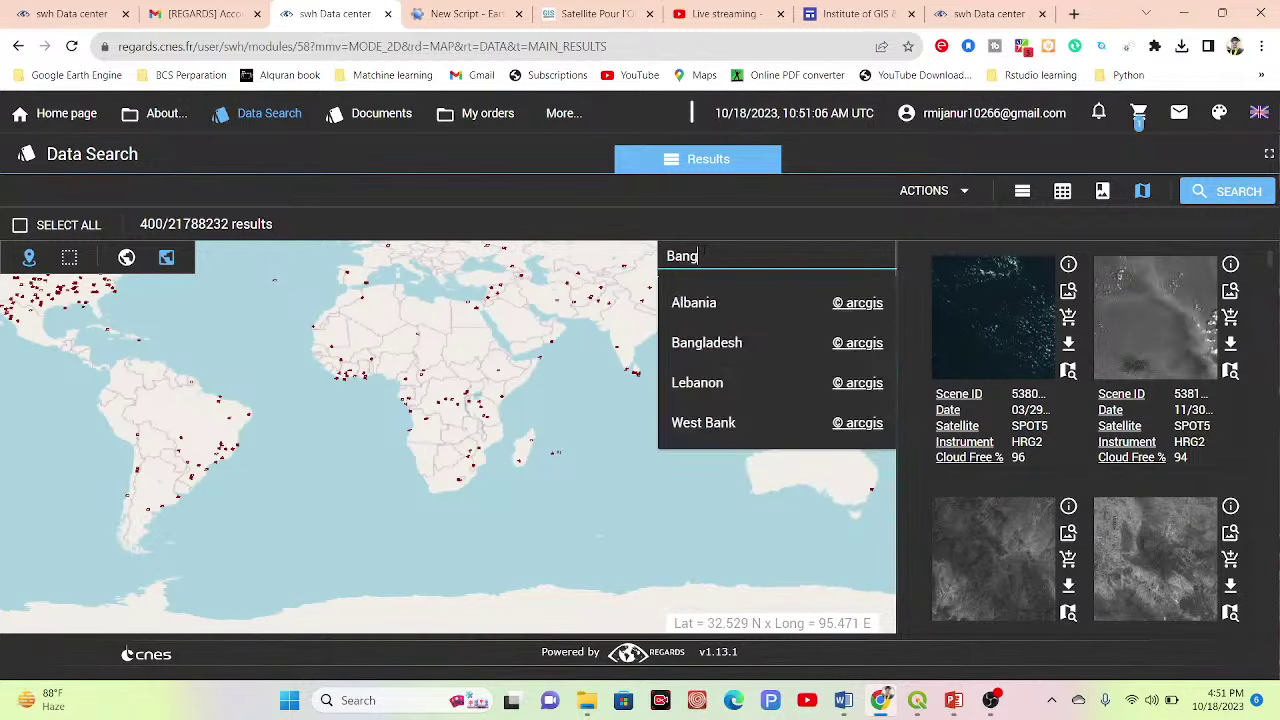
pyautogui.click(706, 302)
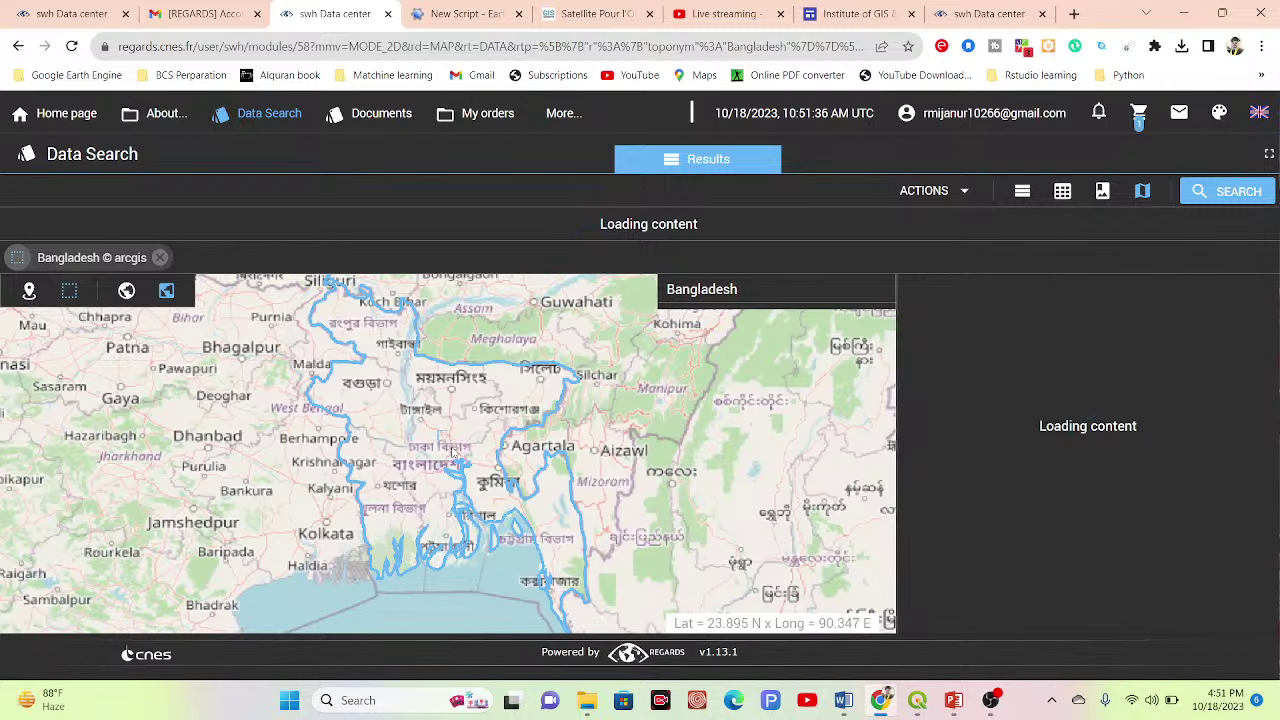
pyautogui.moveTo(440, 438); pyautogui.dragTo(452, 450)
pyautogui.scroll(2, 452, 452)
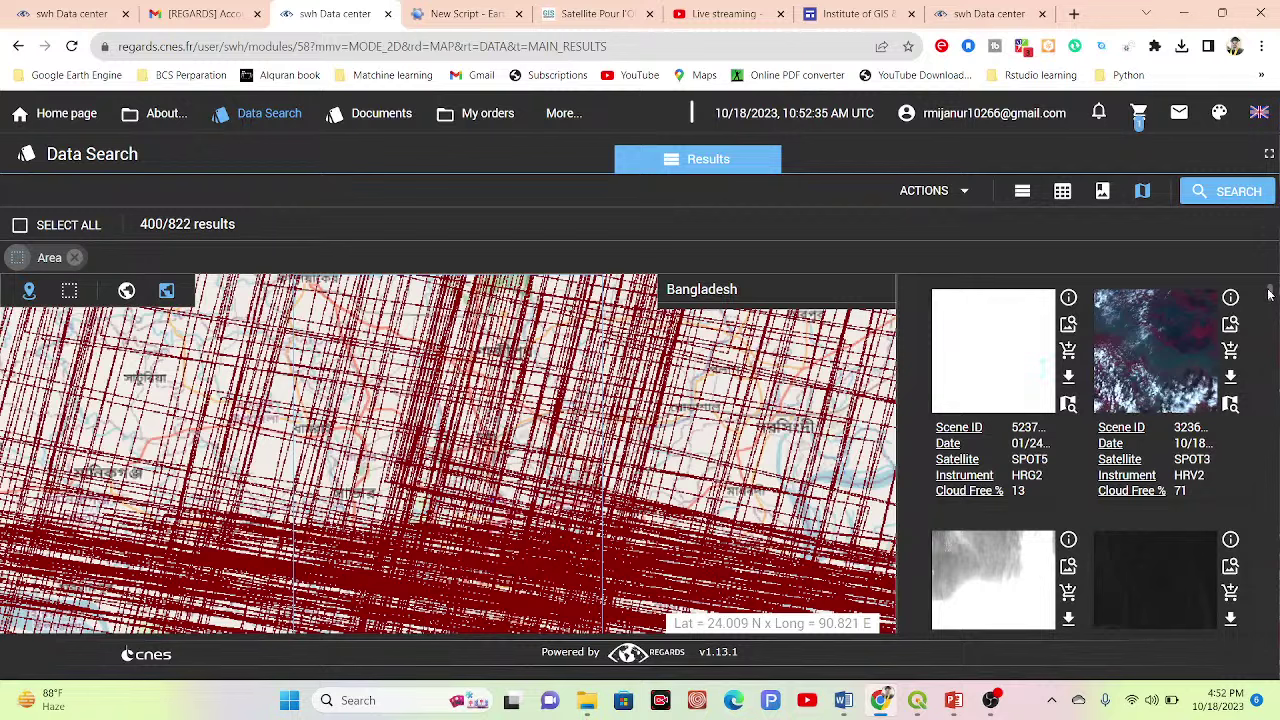
# - Examine the found scenes' thumbnails, dates, satellites and cloud-free percentages to find a clear image of the area
pyautogui.moveTo(1270, 293); pyautogui.dragTo(1270, 299)
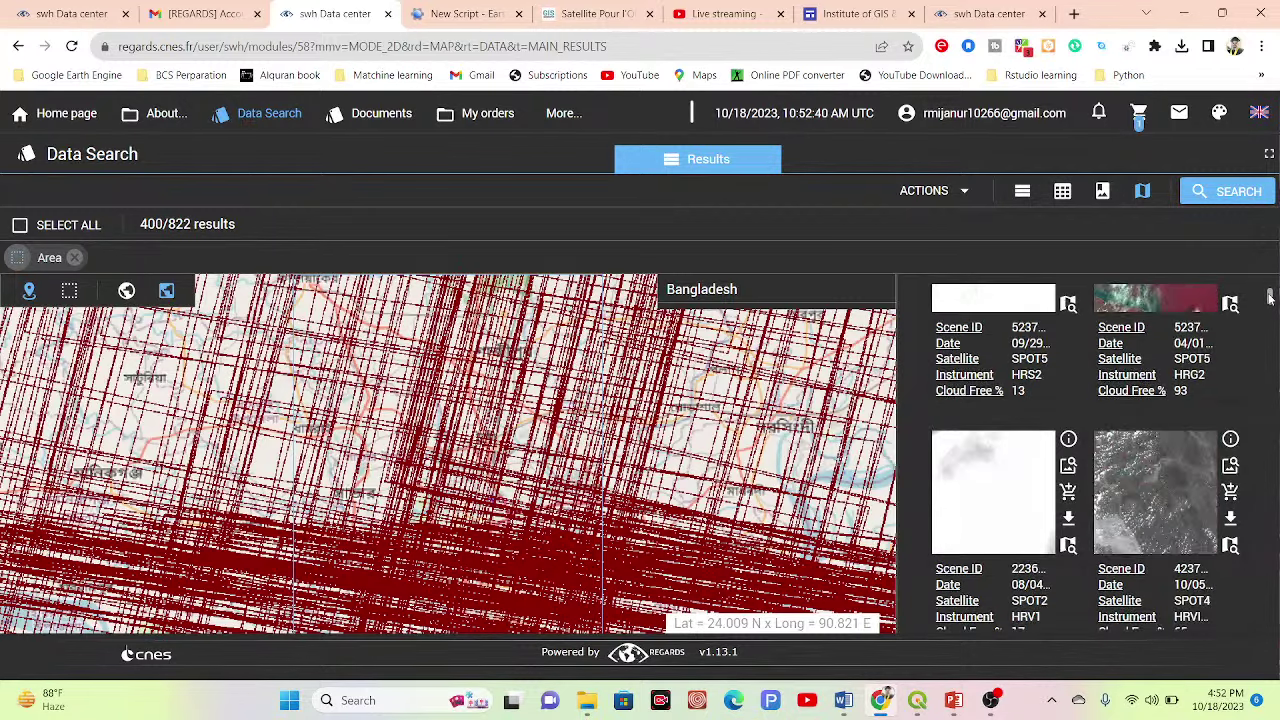
pyautogui.moveTo(1270, 297); pyautogui.dragTo(1270, 301)
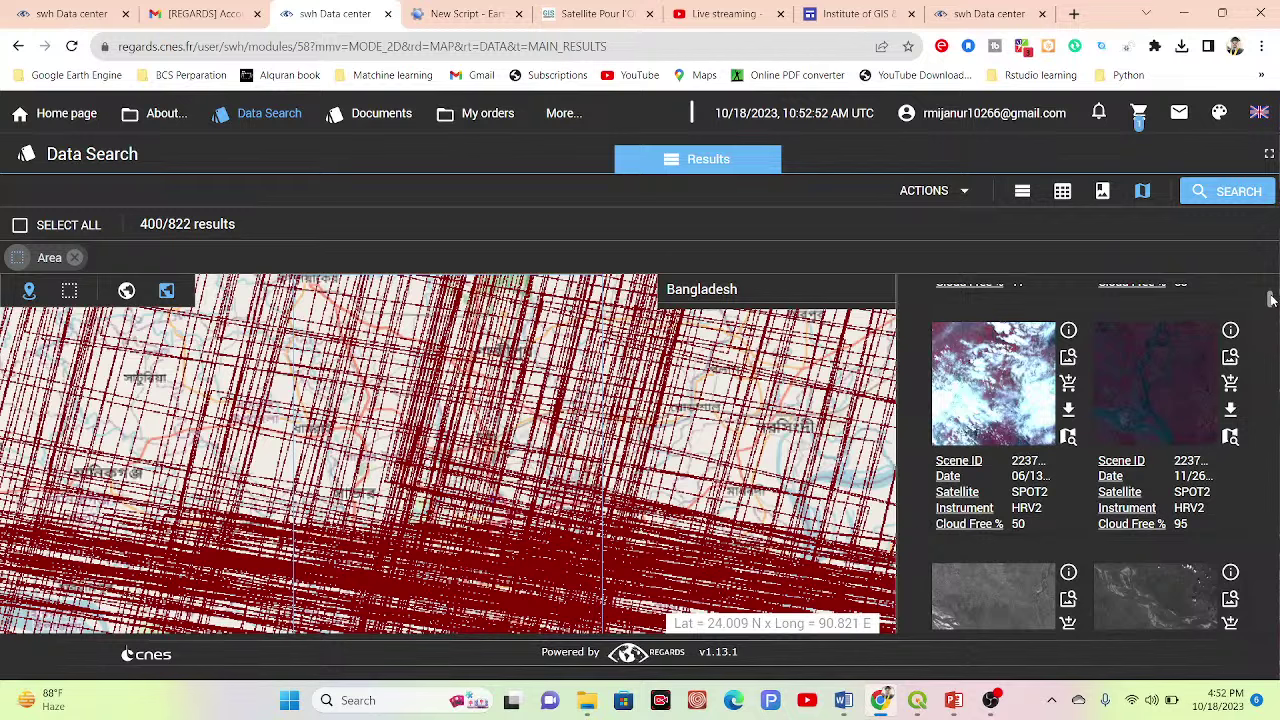
pyautogui.moveTo(1273, 308); pyautogui.dragTo(1273, 316)
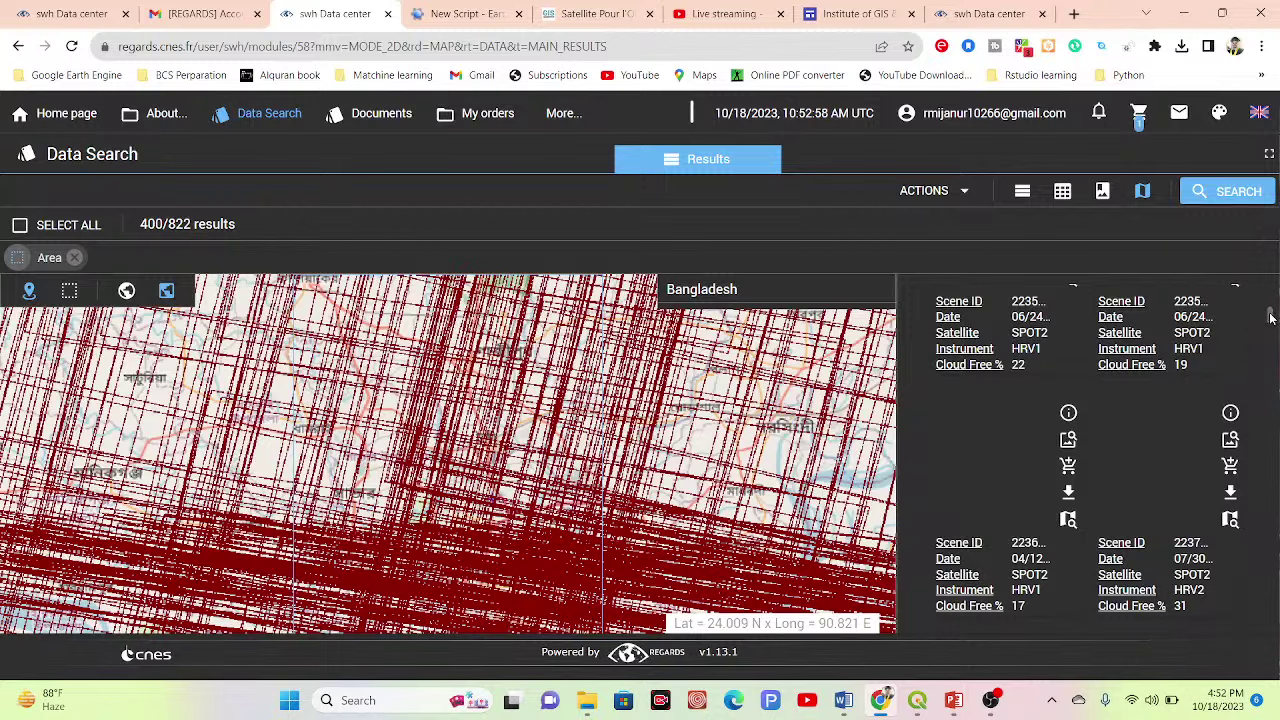
pyautogui.moveTo(1270, 316)
pyautogui.mouseDown()
pyautogui.moveTo(1270, 335)
pyautogui.moveTo(1267, 286)
pyautogui.moveTo(1266, 297)
pyautogui.mouseUp()
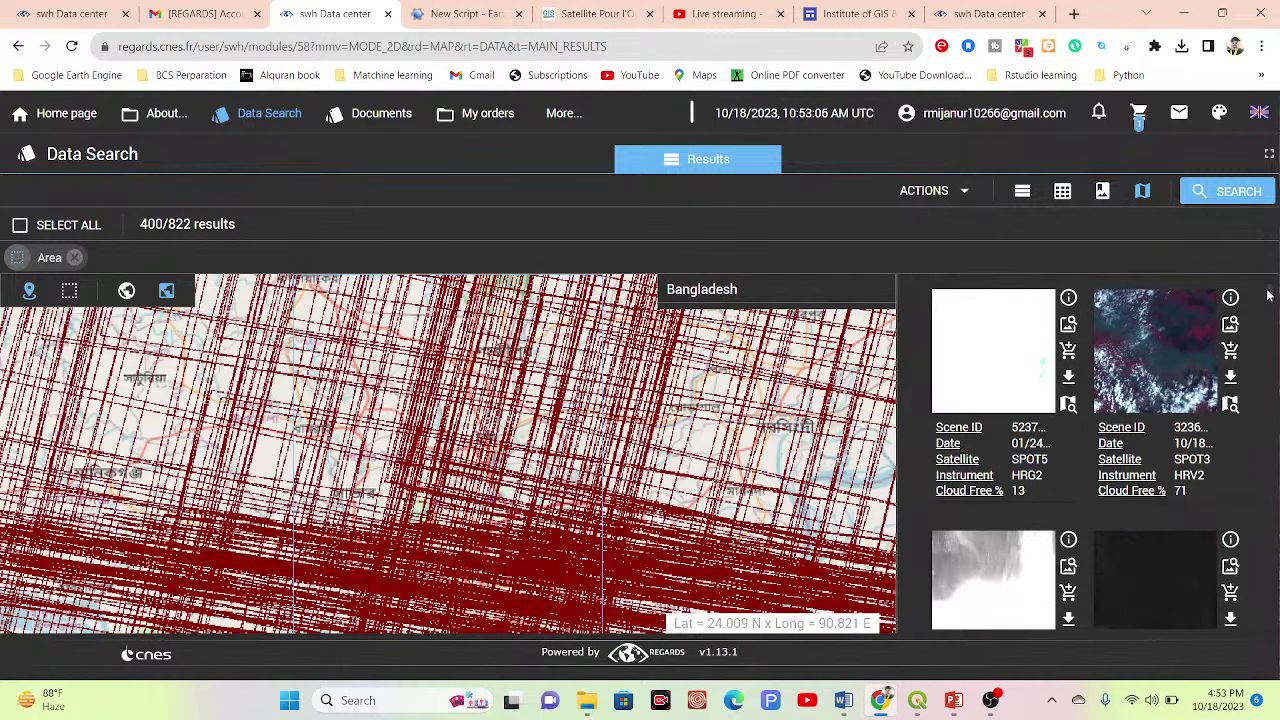
pyautogui.moveTo(1270, 292); pyautogui.dragTo(1270, 297)
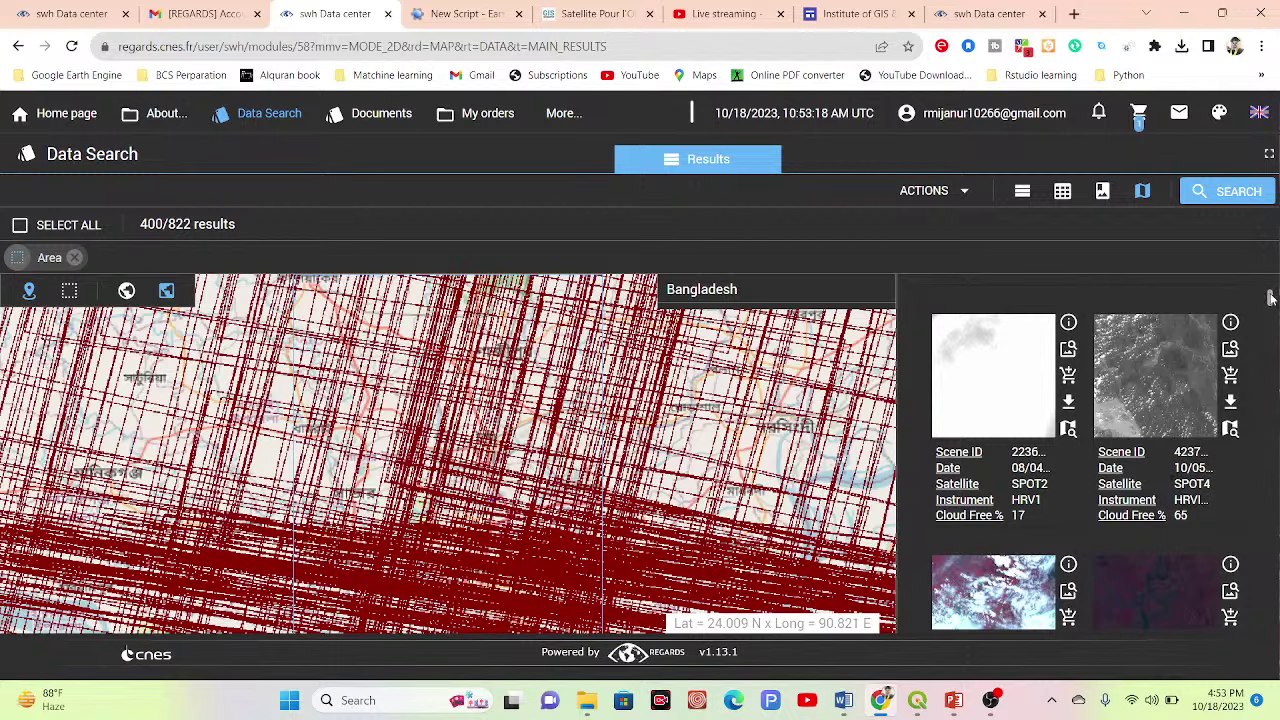
pyautogui.scroll(-1, 1271, 297)
pyautogui.scroll(-2, 1271, 297)
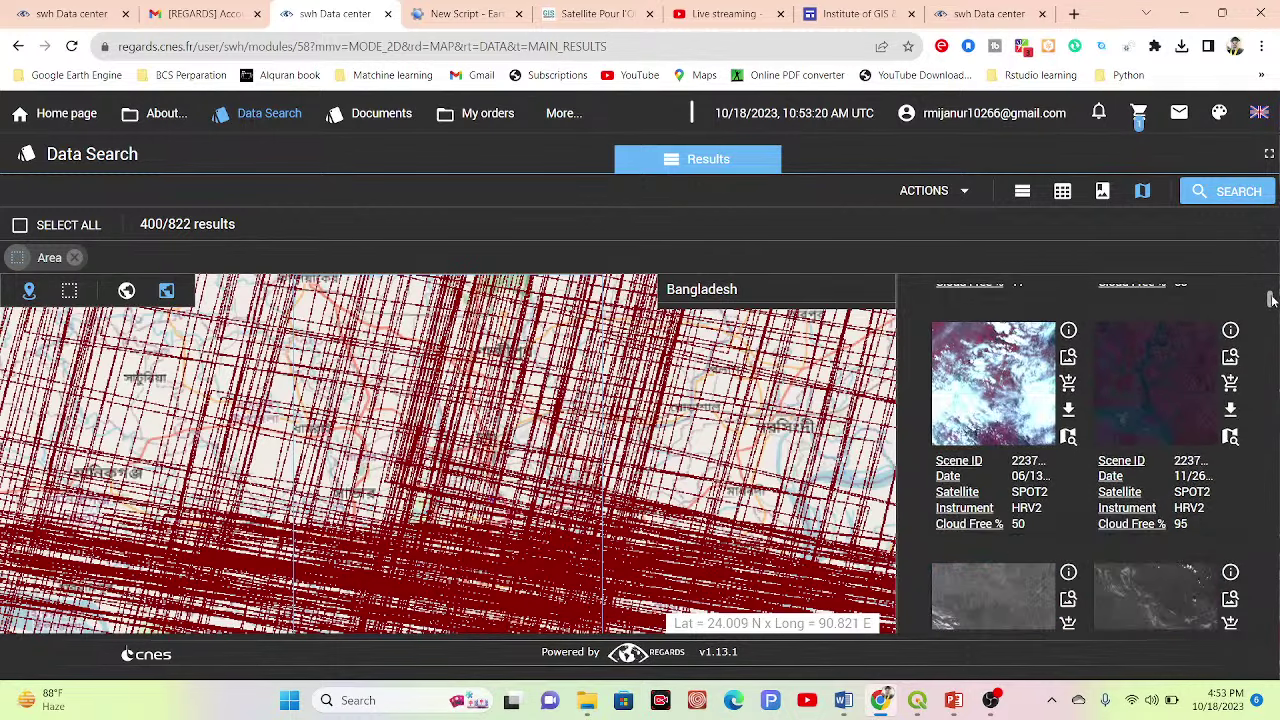
pyautogui.scroll(2, 1271, 297)
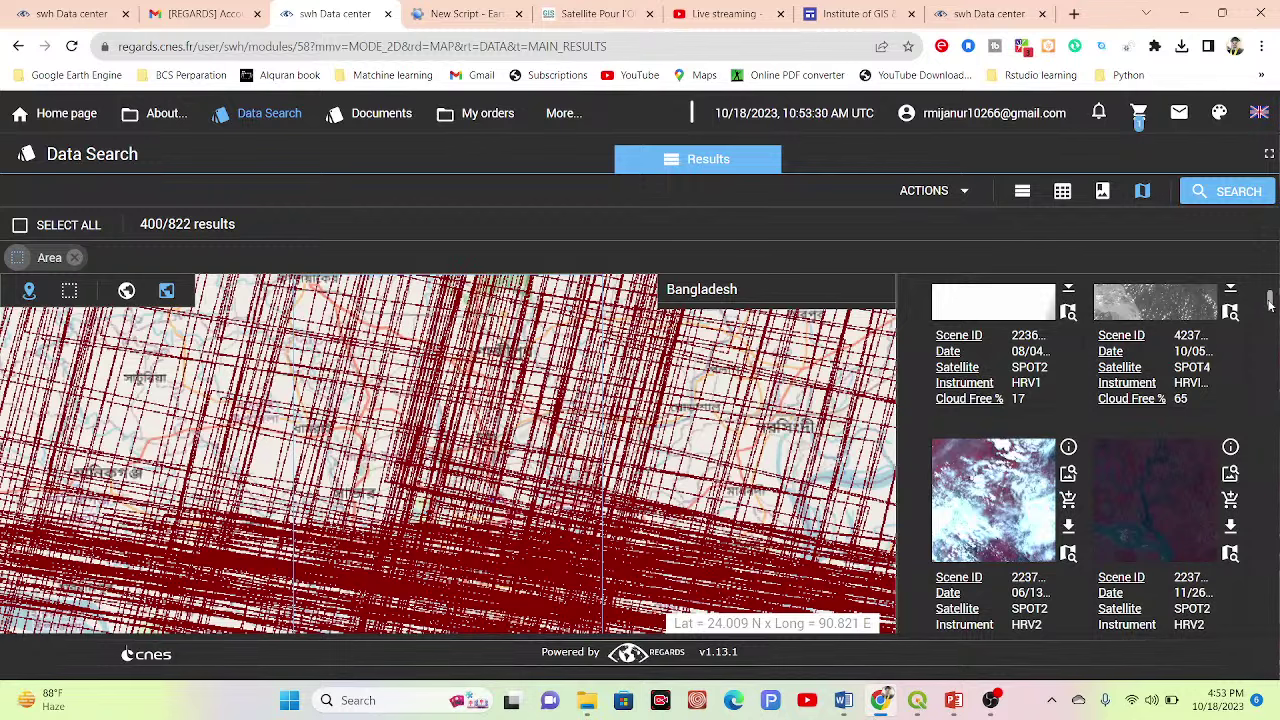
pyautogui.moveTo(1269, 305); pyautogui.dragTo(1269, 295)
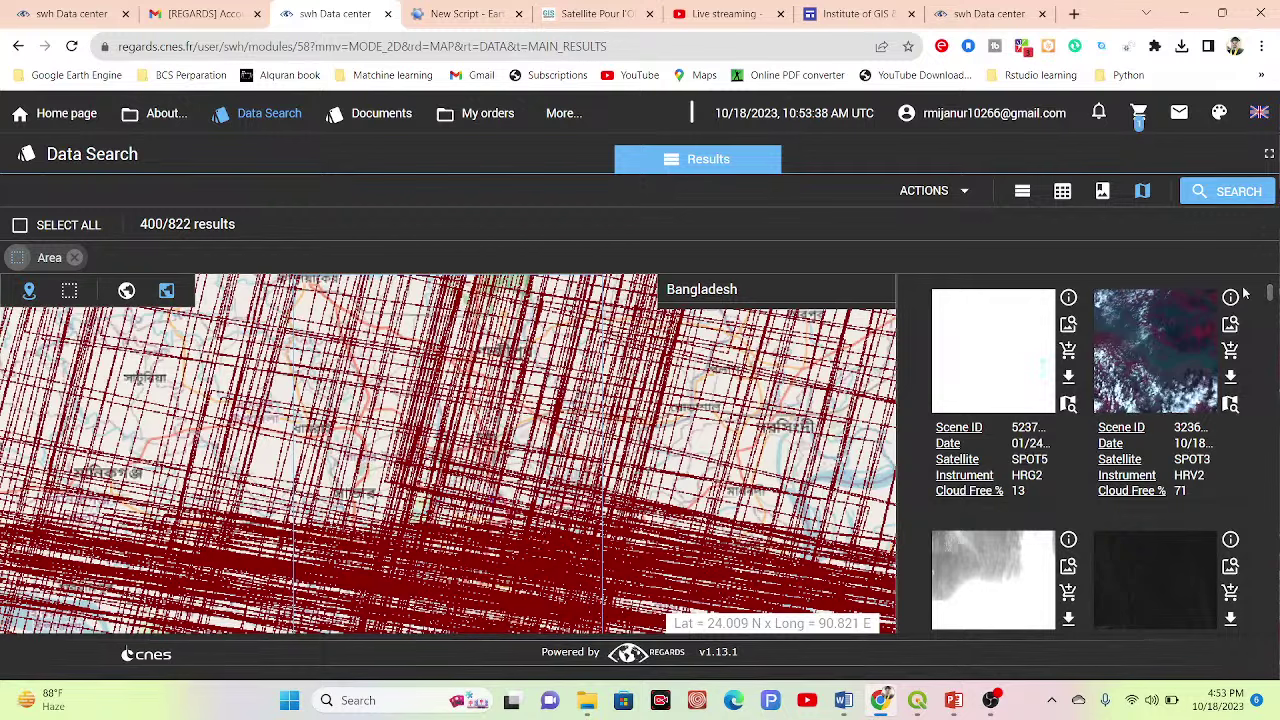
pyautogui.moveTo(1269, 295); pyautogui.dragTo(1276, 311)
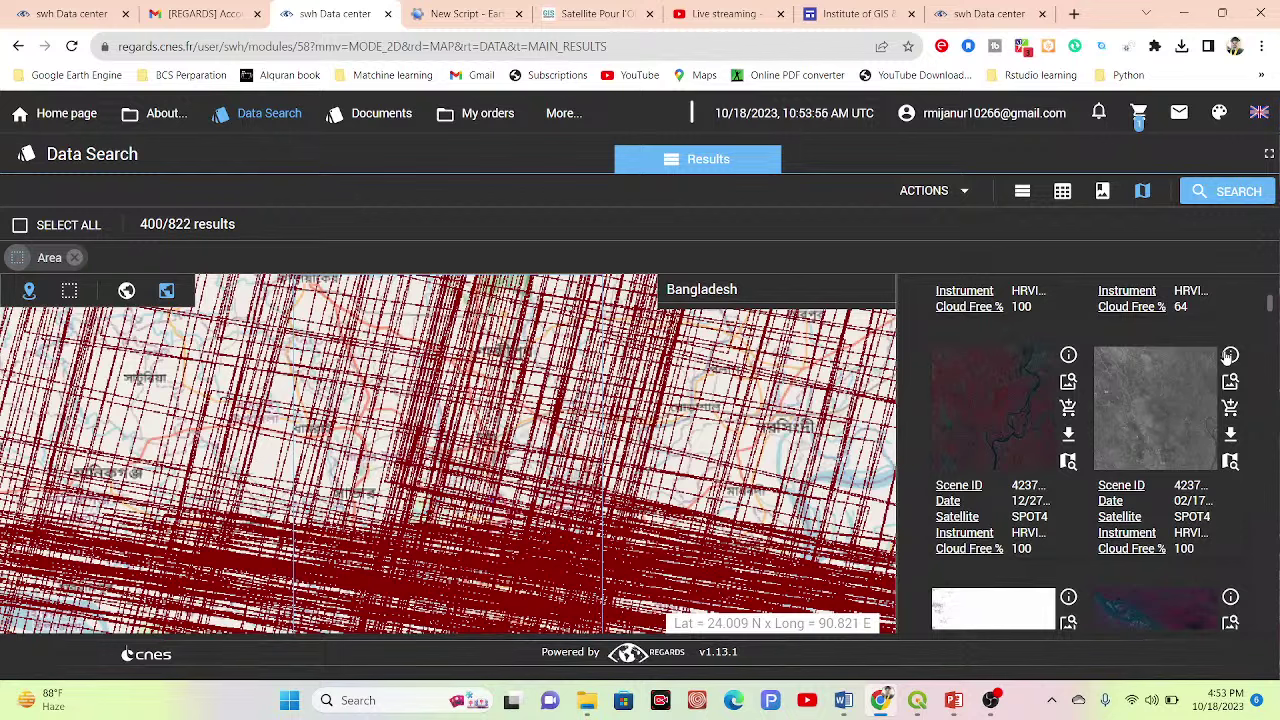
# - Review the available search criteria, from platform, date and cloud percentage to station and Gerald name, and close them without applying any
pyautogui.click(1229, 196)
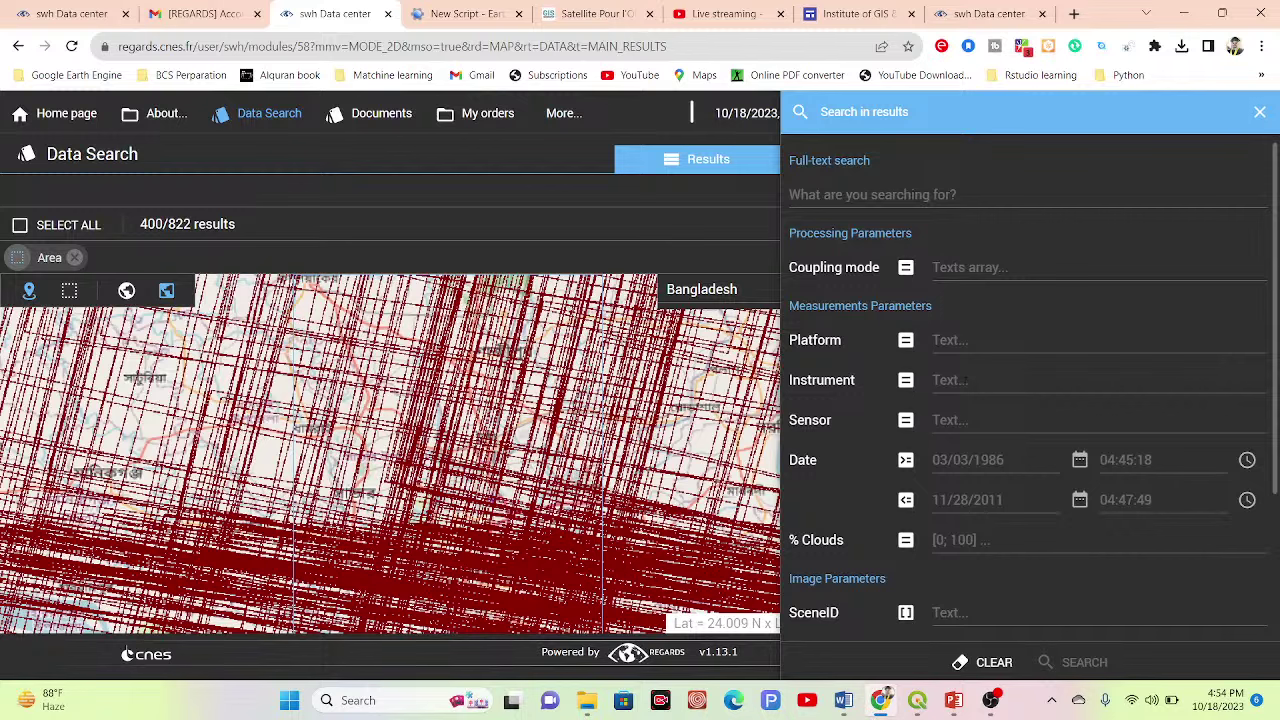
pyautogui.moveTo(1277, 368); pyautogui.dragTo(1277, 504)
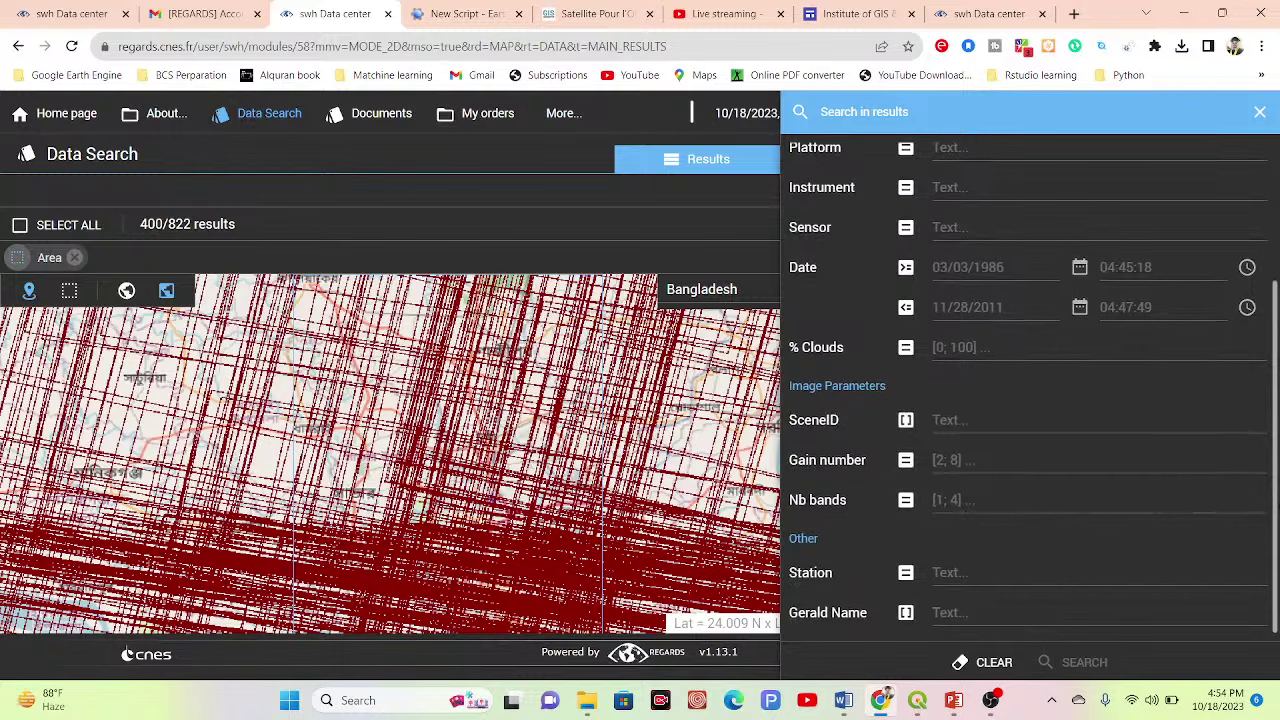
pyautogui.click(1260, 112)
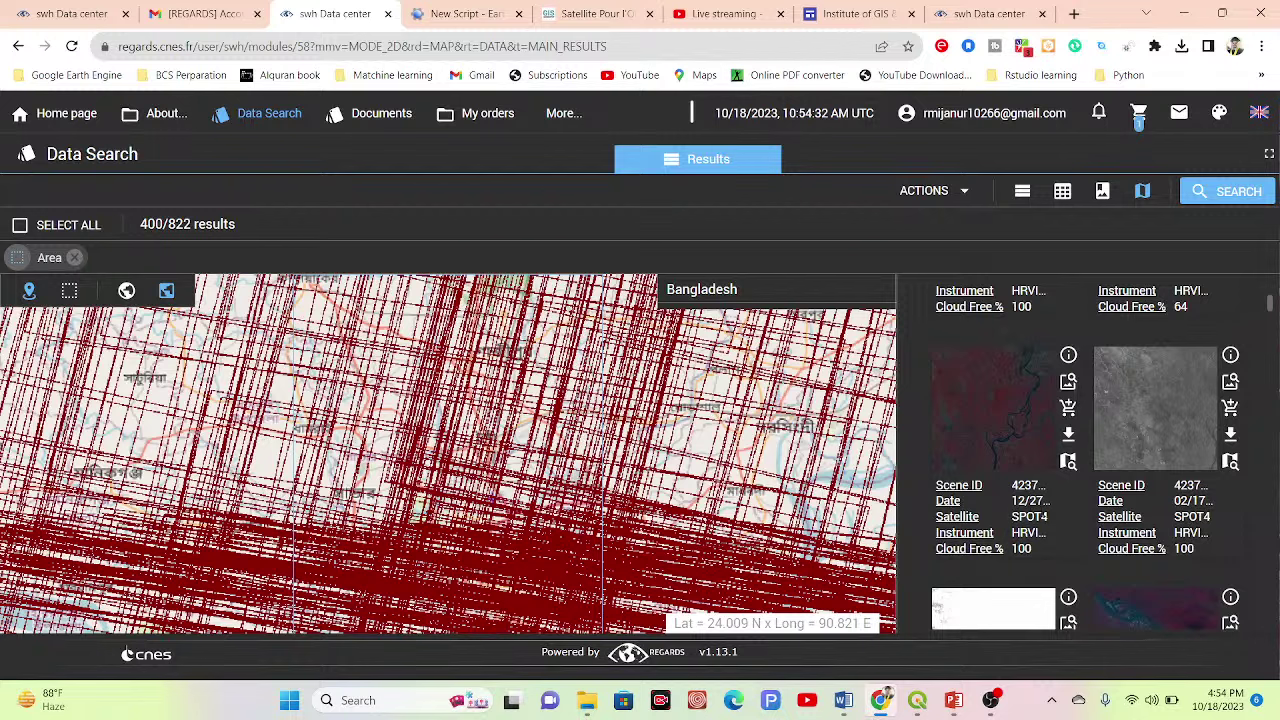
# - Look up the SPOT-4 multispectral and panchromatic band and resolution tables on the open gisgeography.com SPOT page
pyautogui.click(1045, 514)
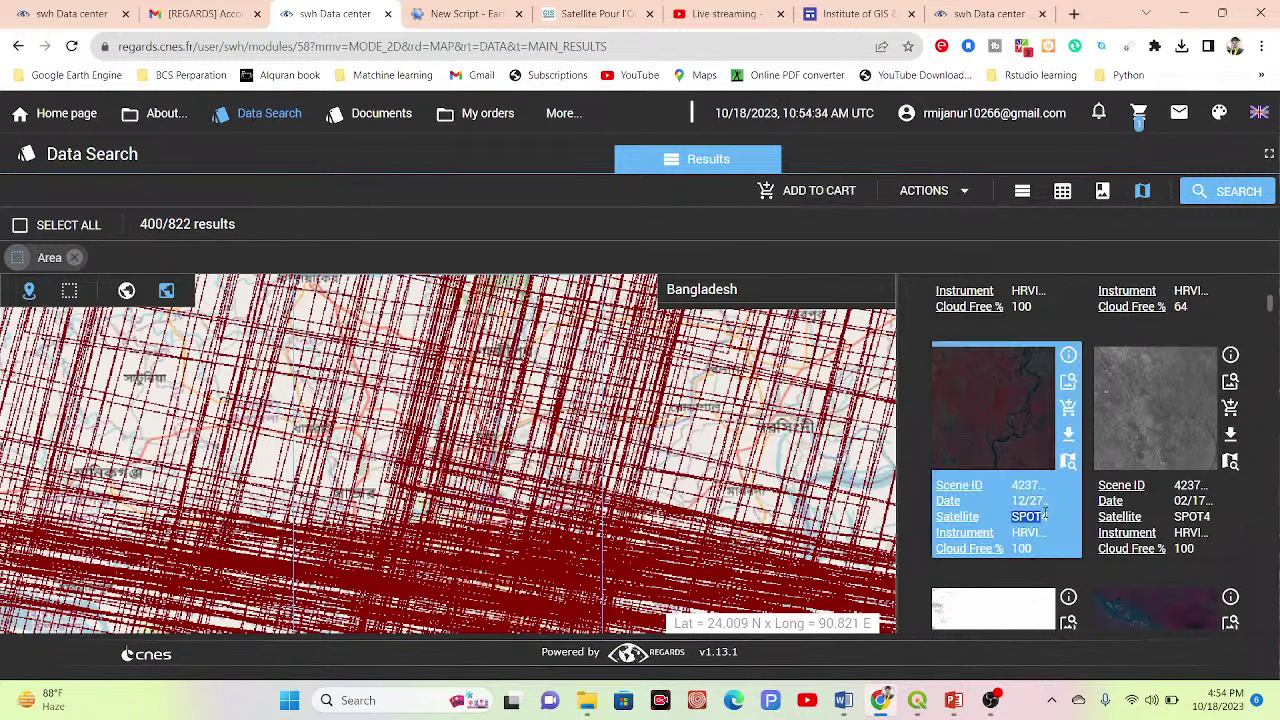
pyautogui.click(1045, 514)
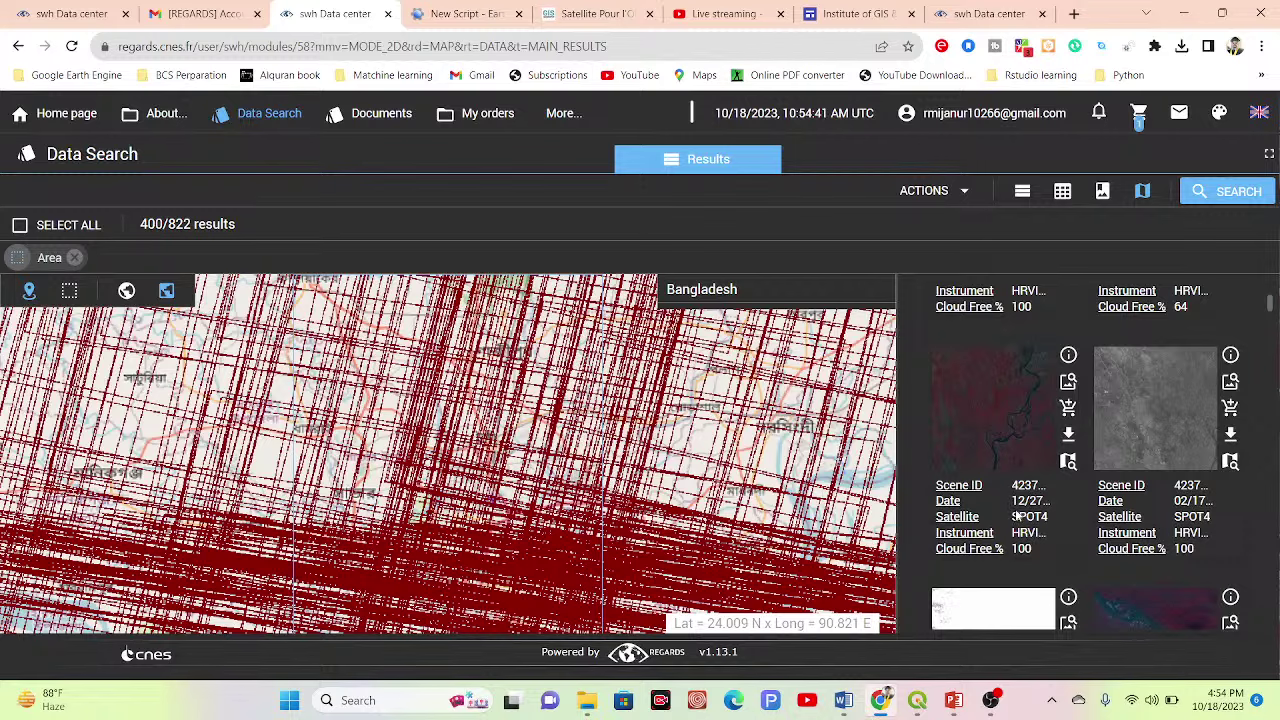
pyautogui.click(588, 14)
pyautogui.moveTo(1273, 408); pyautogui.dragTo(1249, 326)
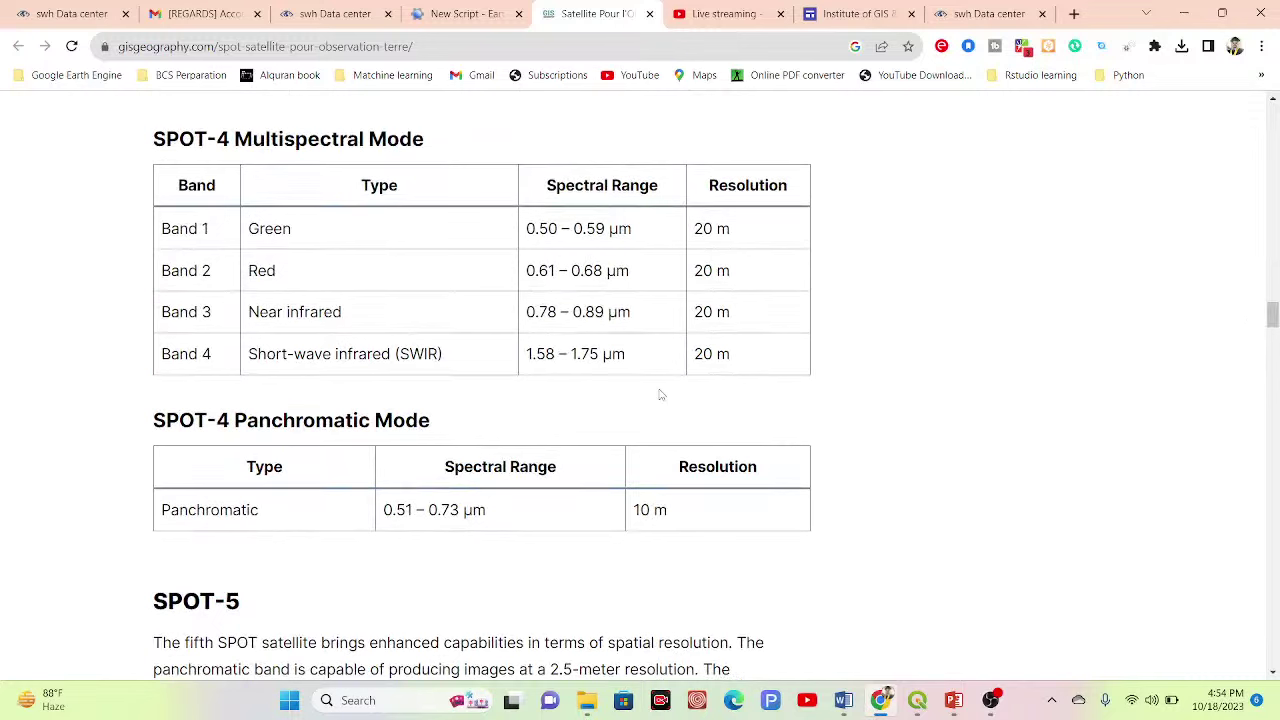
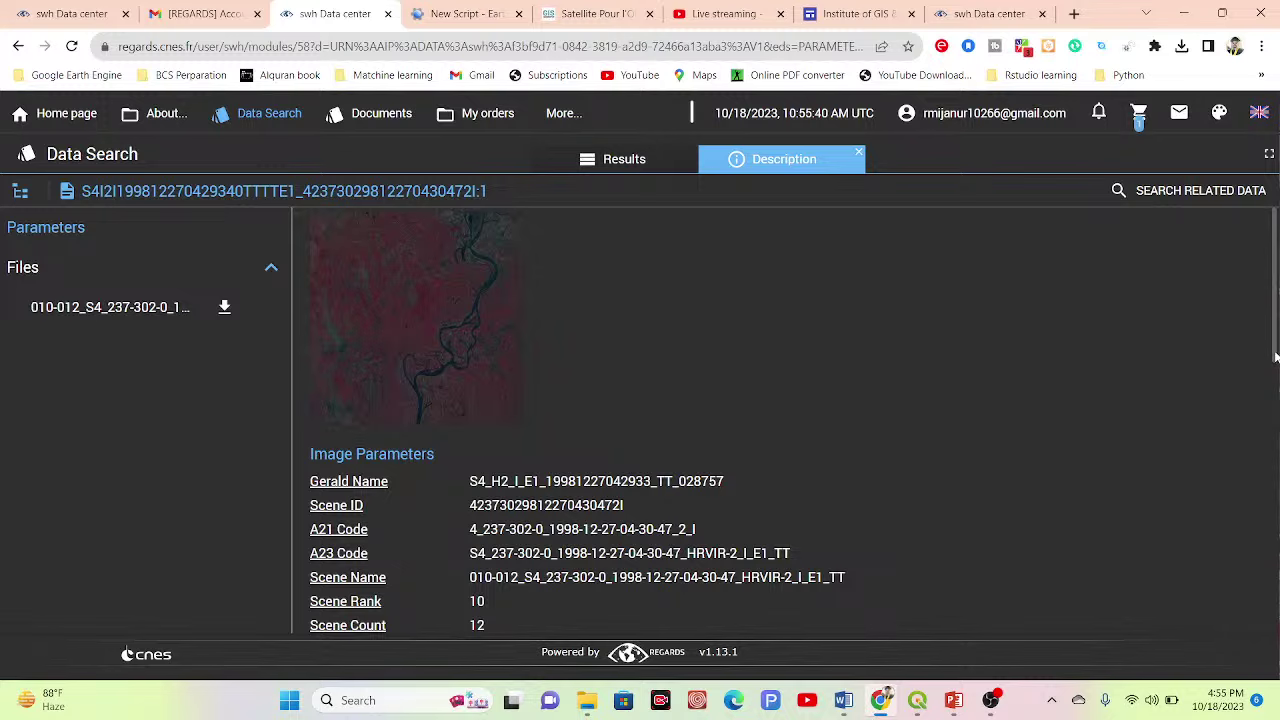
pyautogui.moveTo(1275, 357); pyautogui.dragTo(1275, 462)
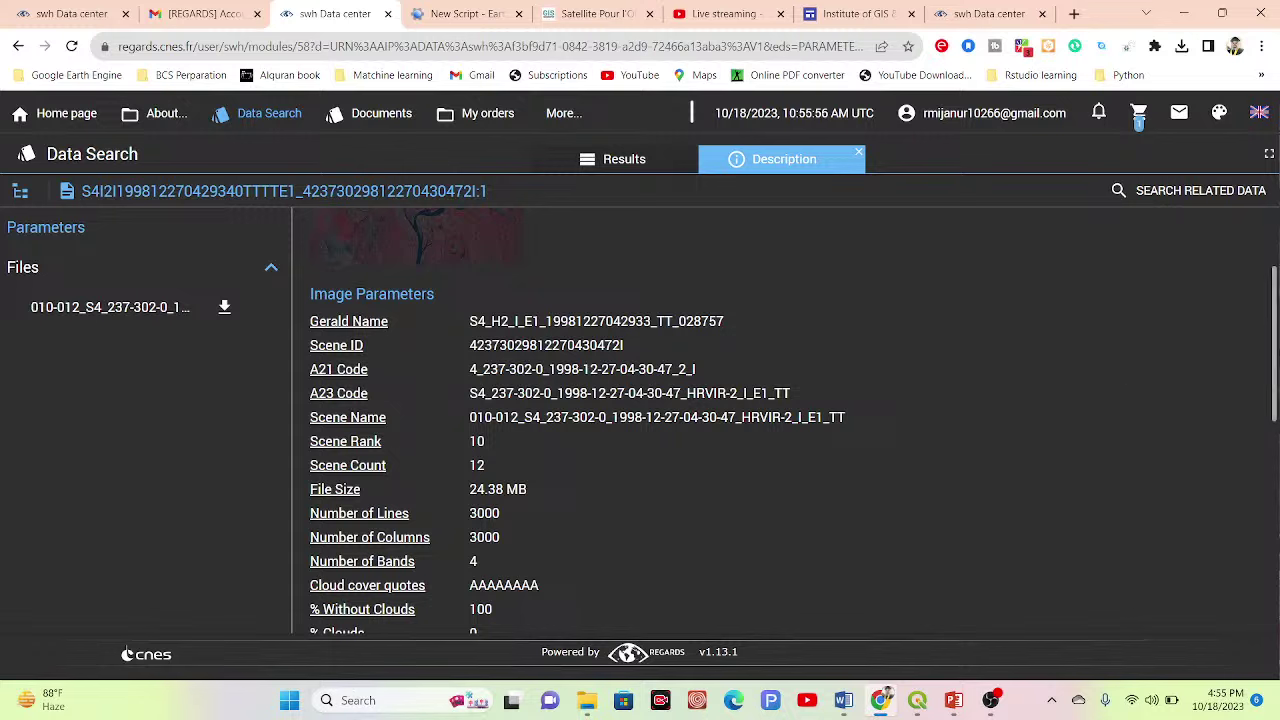
pyautogui.scroll(-1, 793, 420)
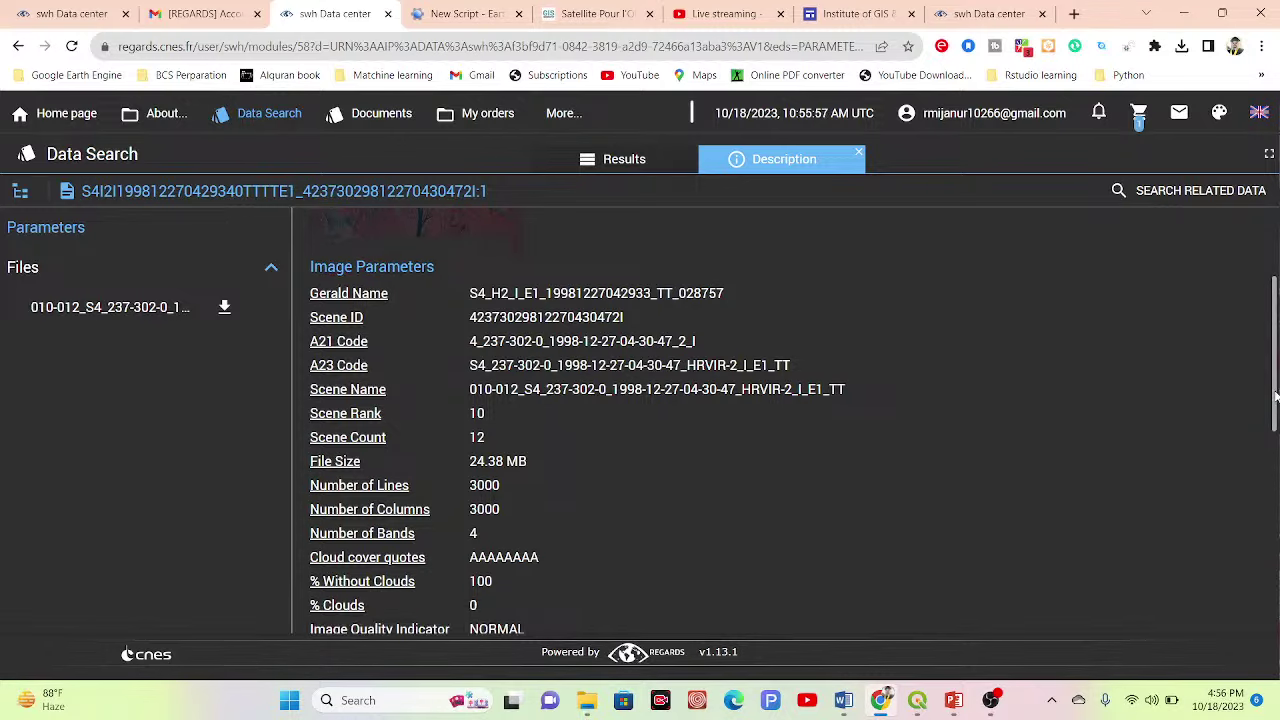
pyautogui.scroll(-3, 793, 420)
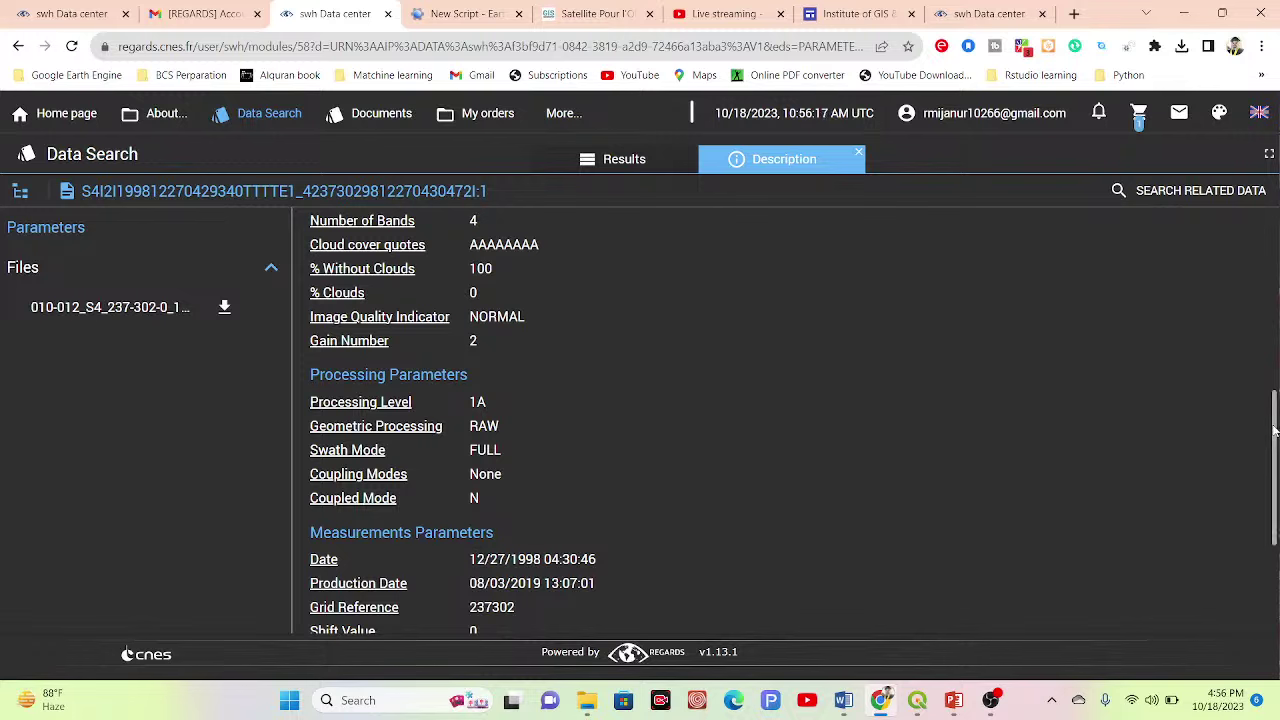
pyautogui.scroll(-2, 1275, 472)
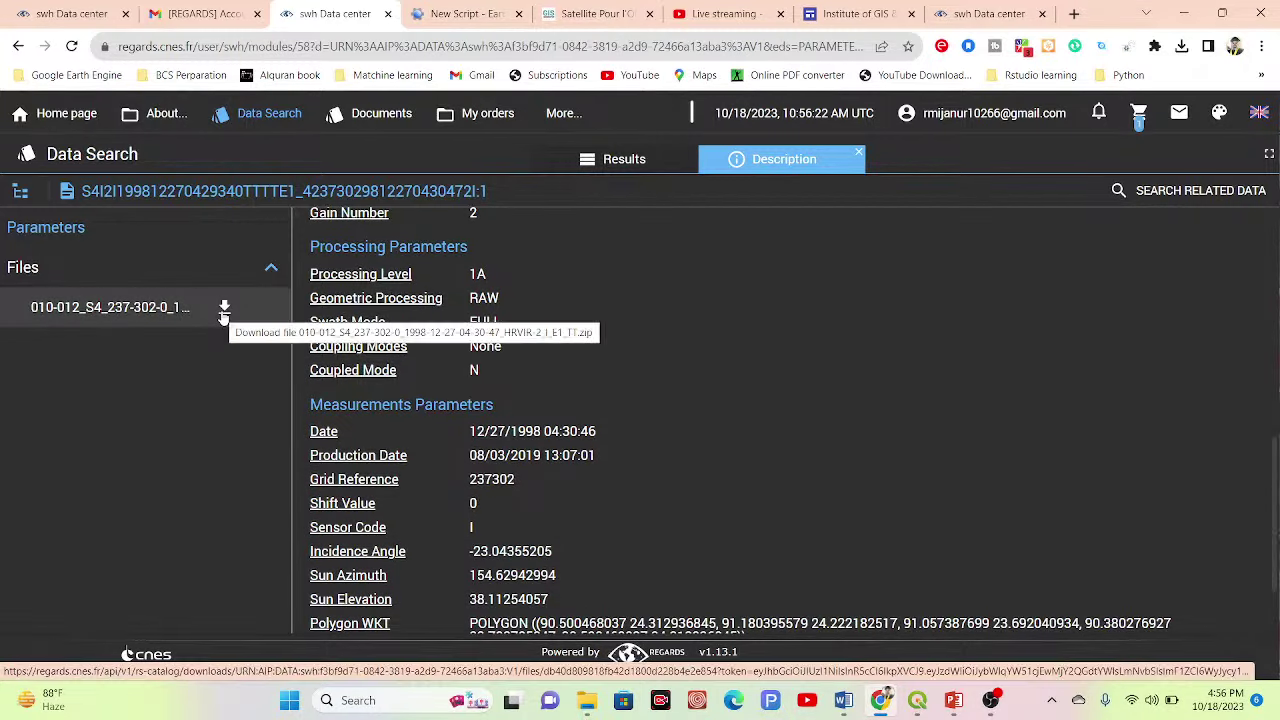
pyautogui.click(225, 310)
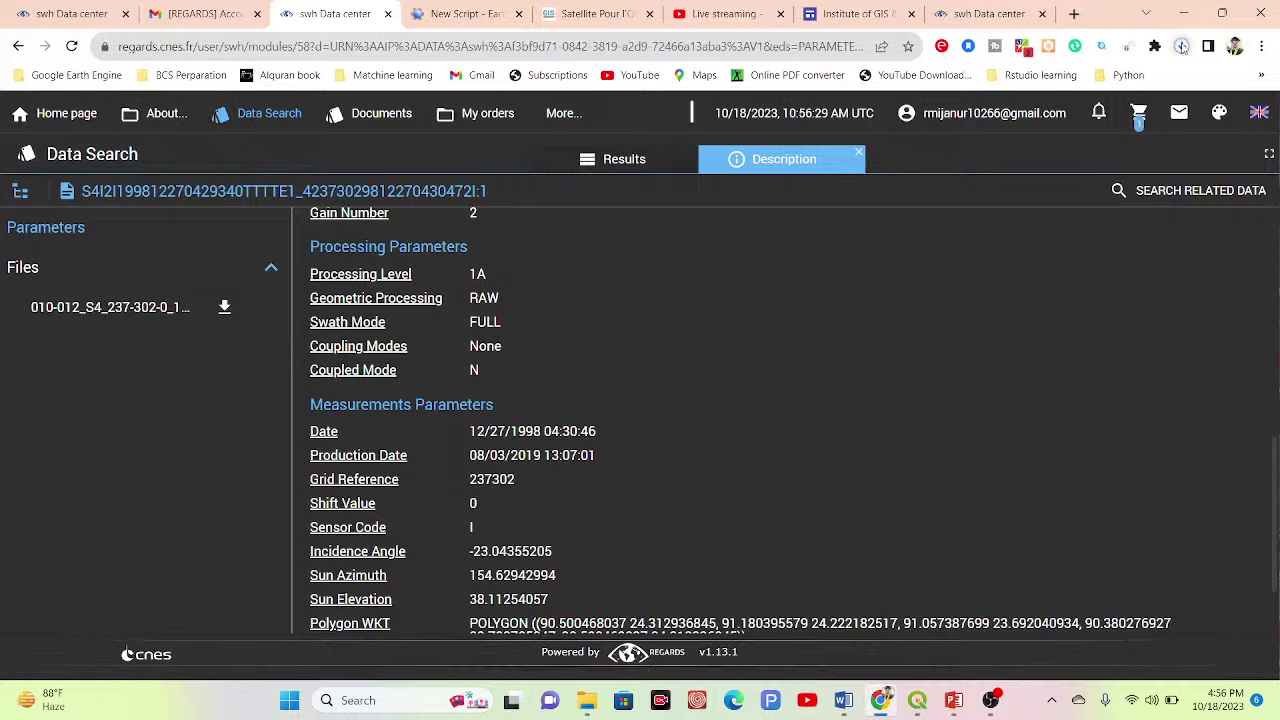
pyautogui.click(1181, 45)
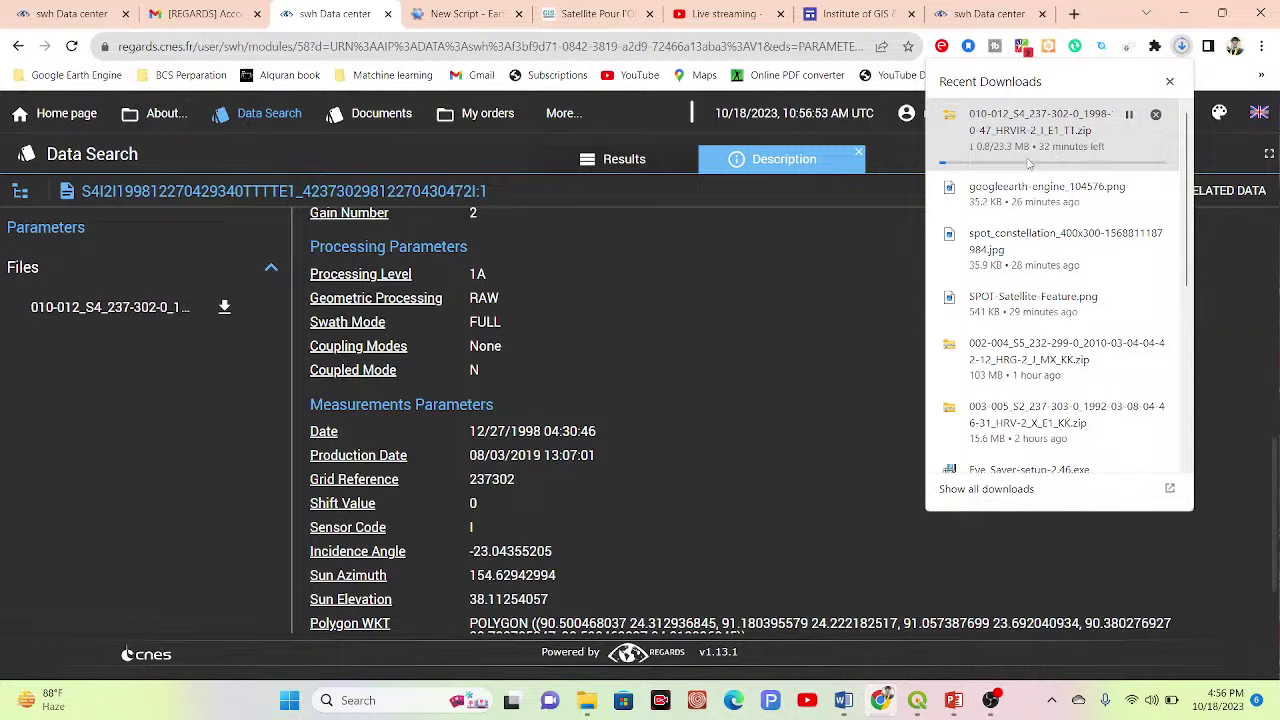
# - Switch to QGIS and examine the IMAGERY layer's false-colour SPOT scene across its full extent
pyautogui.click(916, 703)
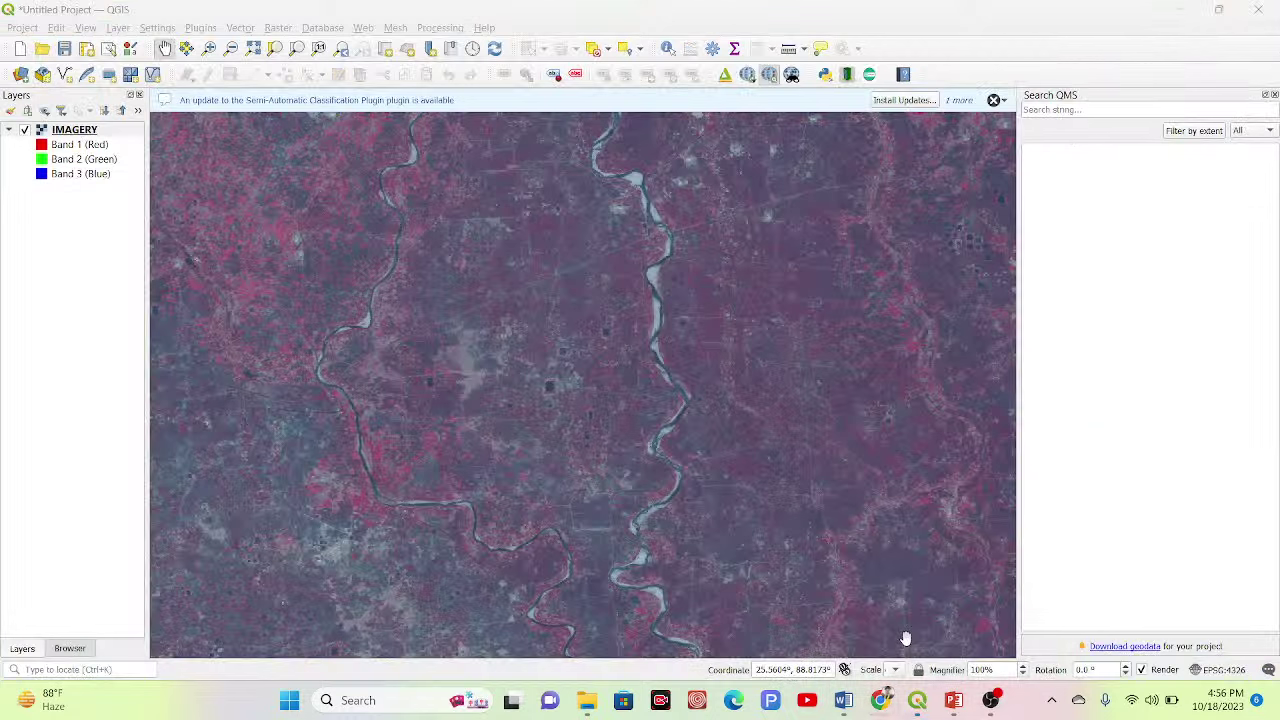
pyautogui.moveTo(499, 389); pyautogui.dragTo(551, 323)
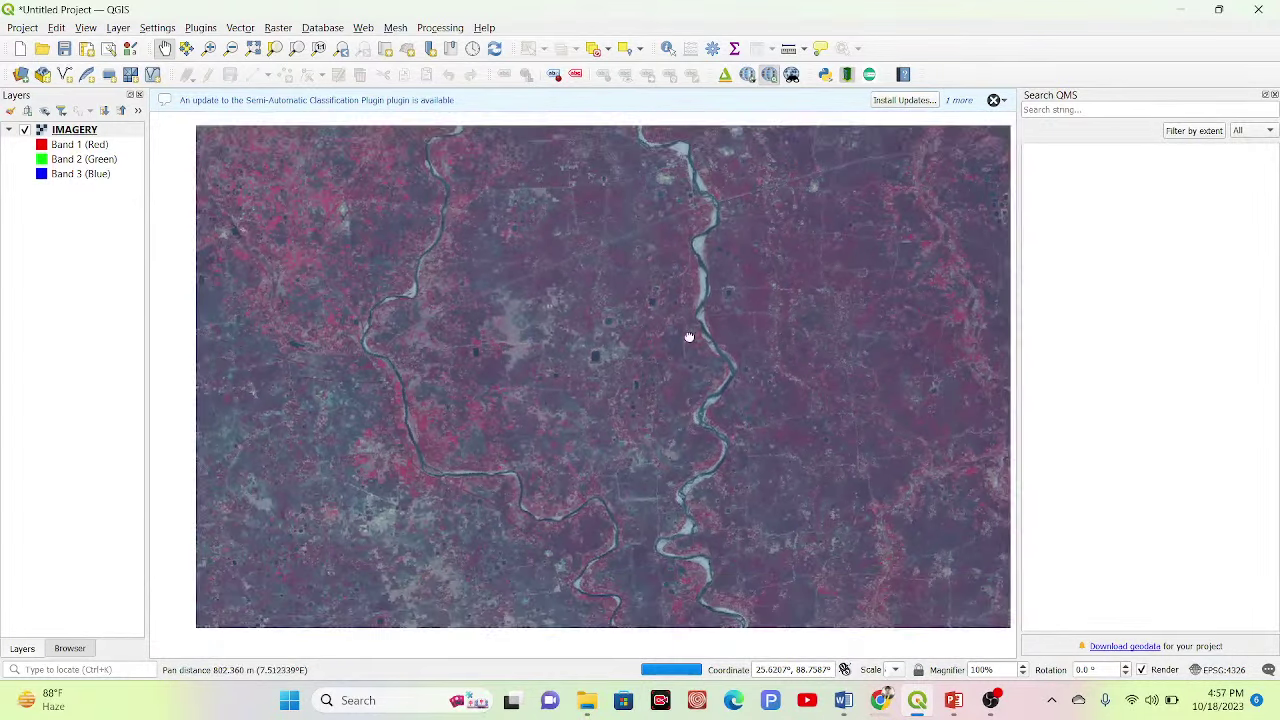
pyautogui.moveTo(688, 341); pyautogui.dragTo(688, 341)
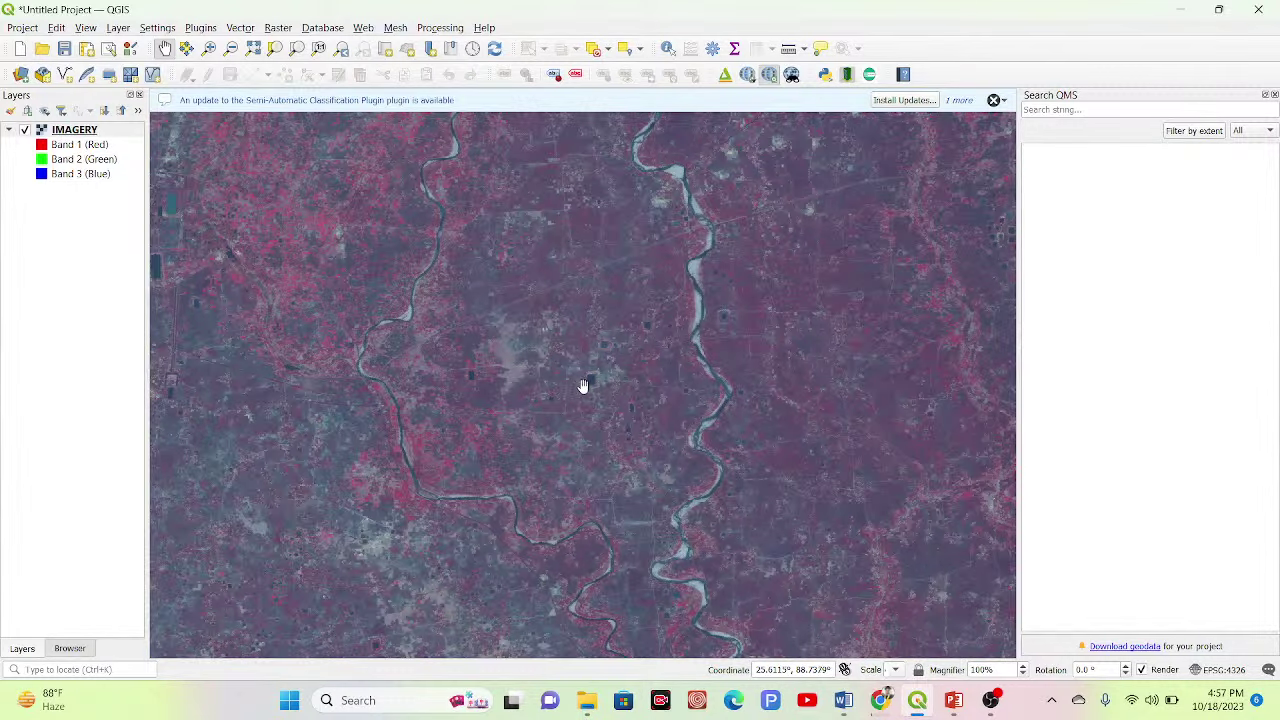
pyautogui.scroll(2, 593, 385)
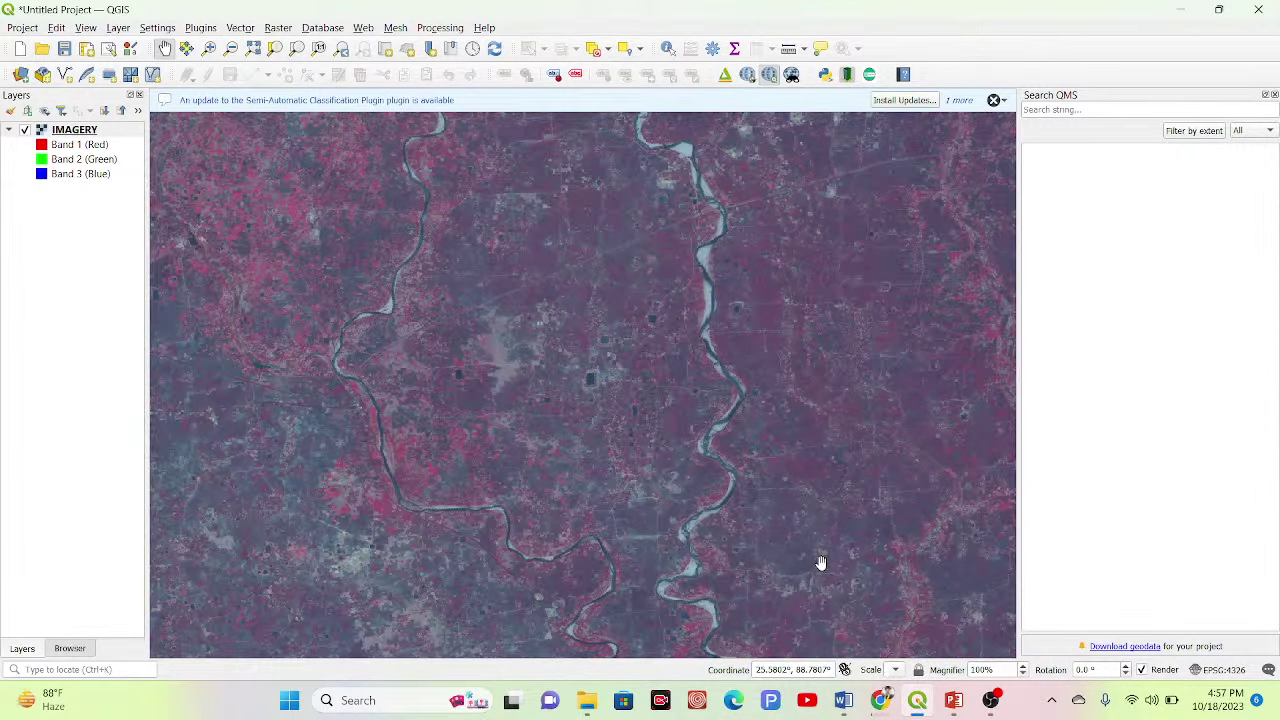
pyautogui.moveTo(880, 700)
# - Switch to the Google Earth Engine code editor in Chrome and start a new GeoTIFF image asset upload
pyautogui.click(853, 612)
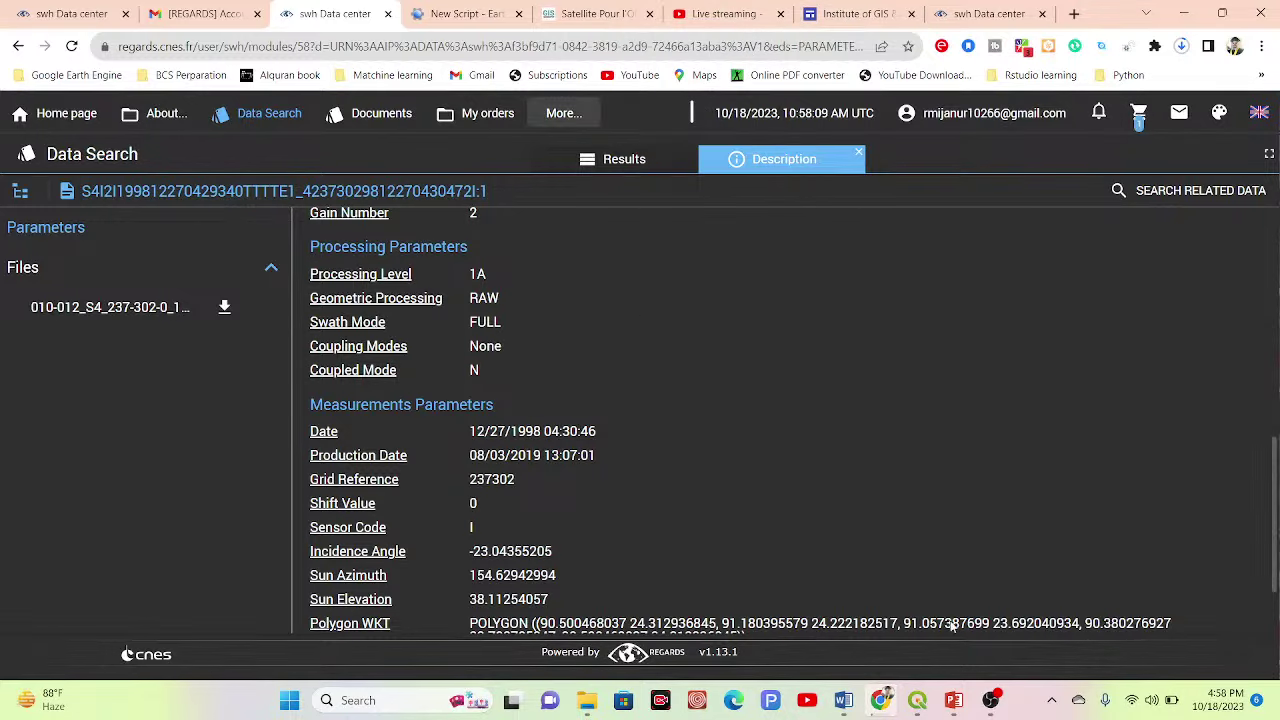
pyautogui.moveTo(986, 690)
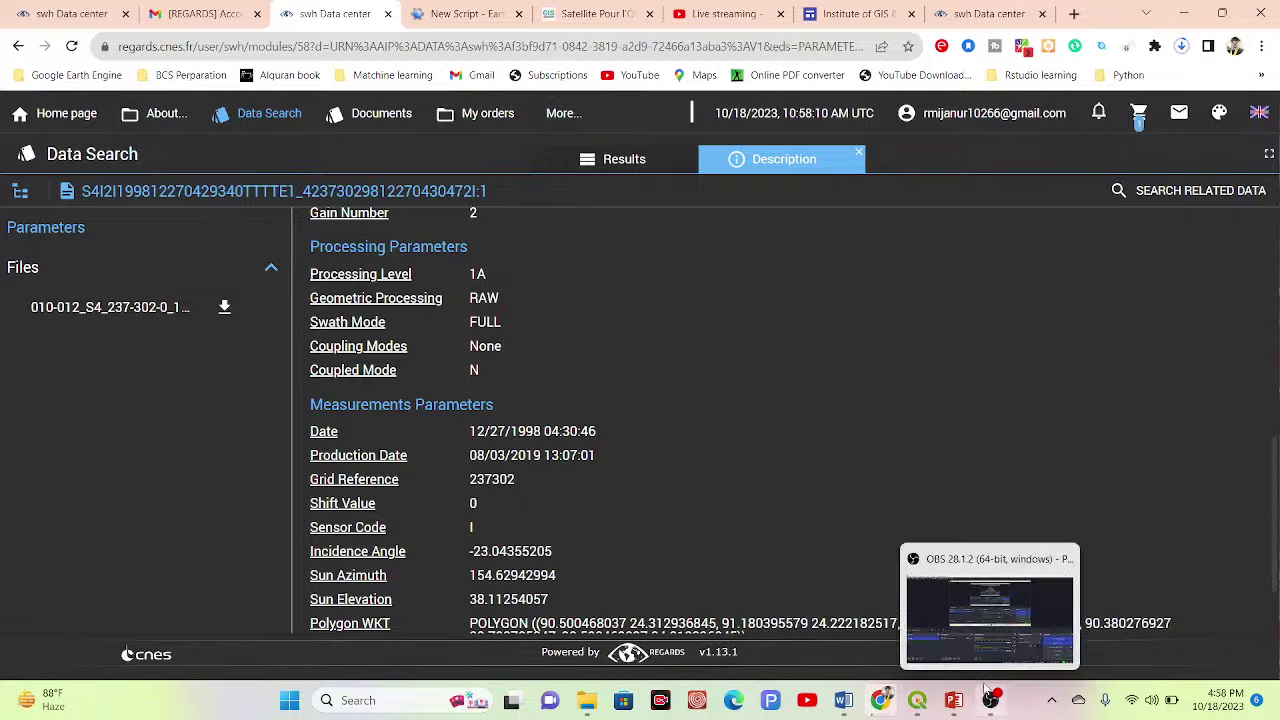
pyautogui.click(458, 22)
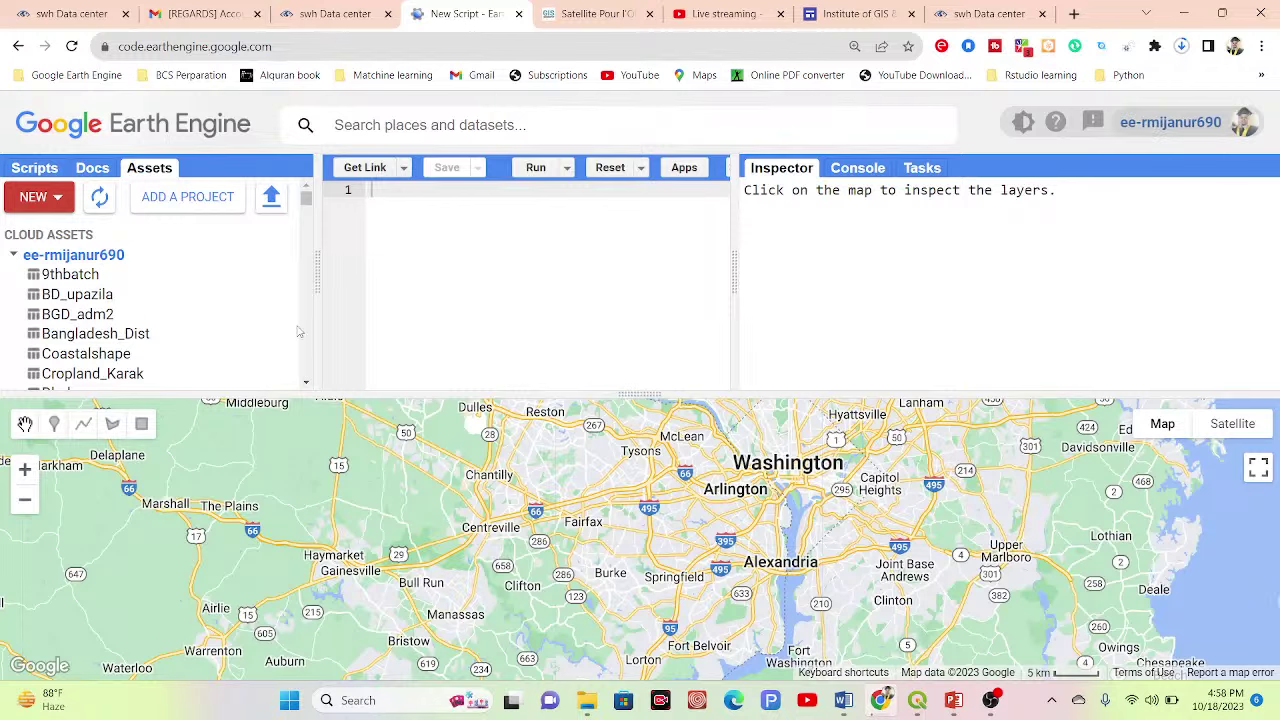
pyautogui.click(57, 197)
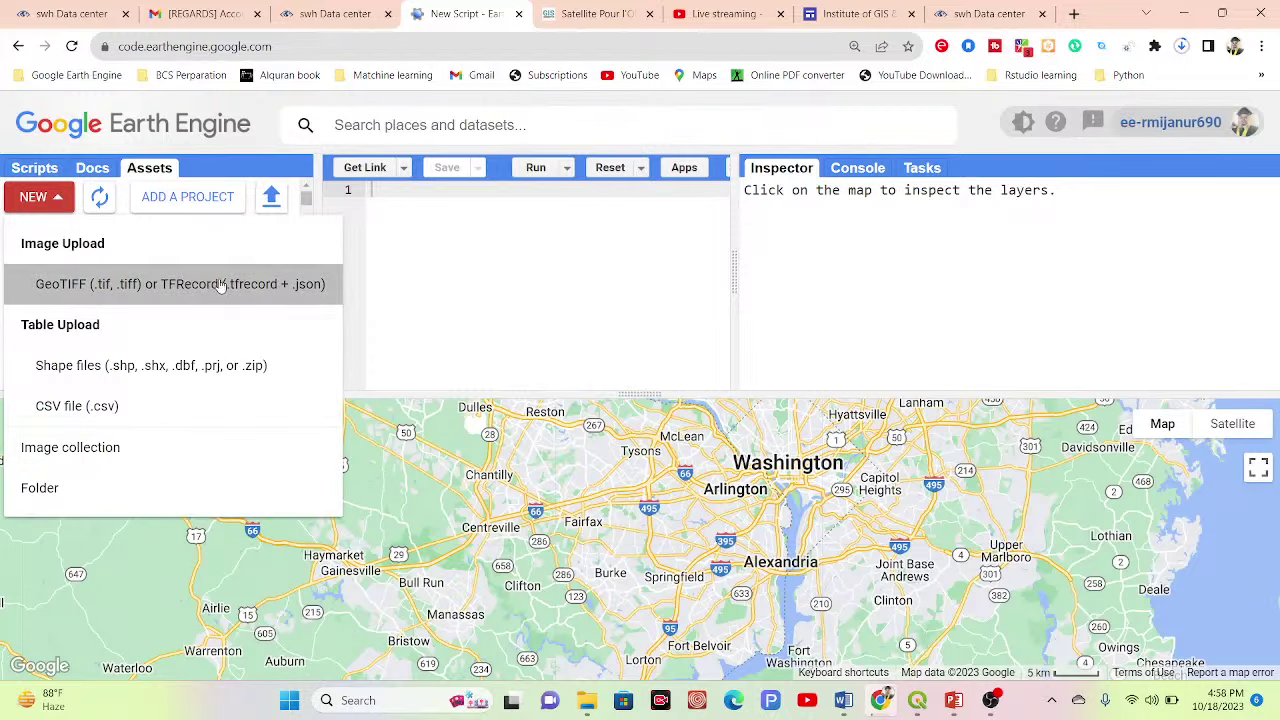
pyautogui.click(100, 288)
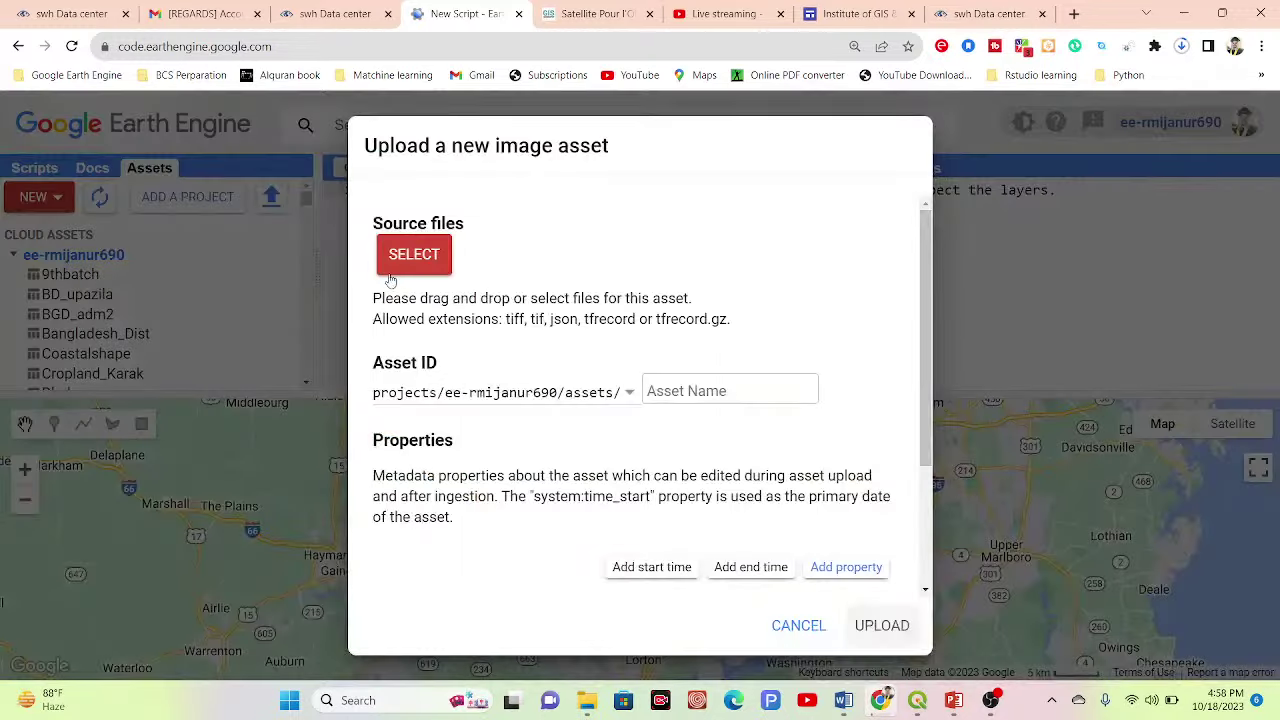
# - Add IMAGERY.TIF from the SCENE01 folder inside download\2spot as the image asset's source file
pyautogui.click(424, 254)
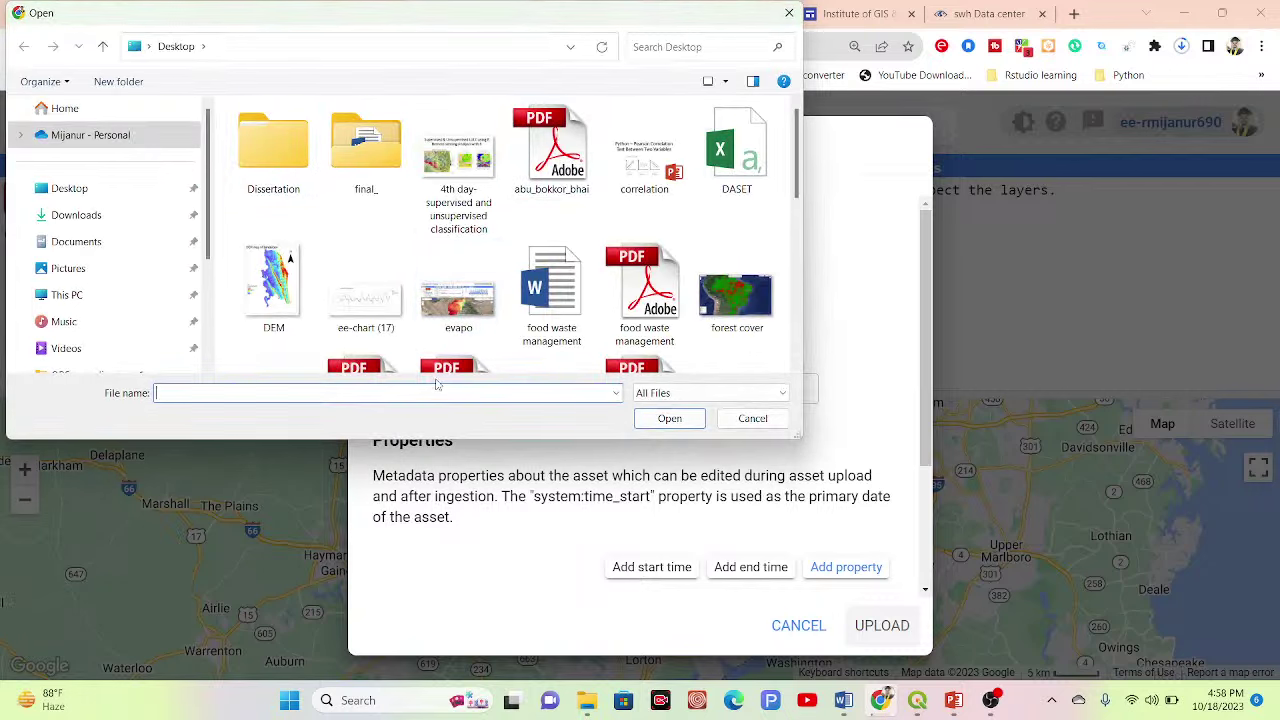
pyautogui.write('2')
pyautogui.press('BackSpace')
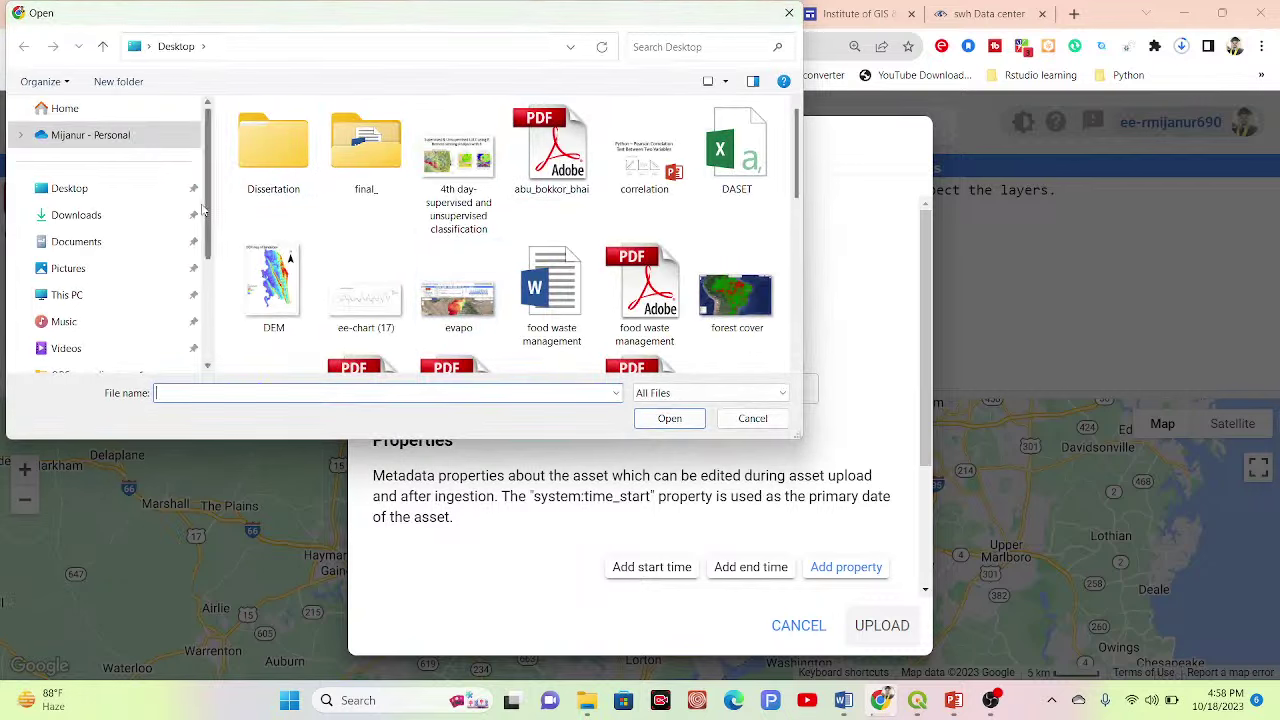
pyautogui.moveTo(205, 210); pyautogui.dragTo(226, 323)
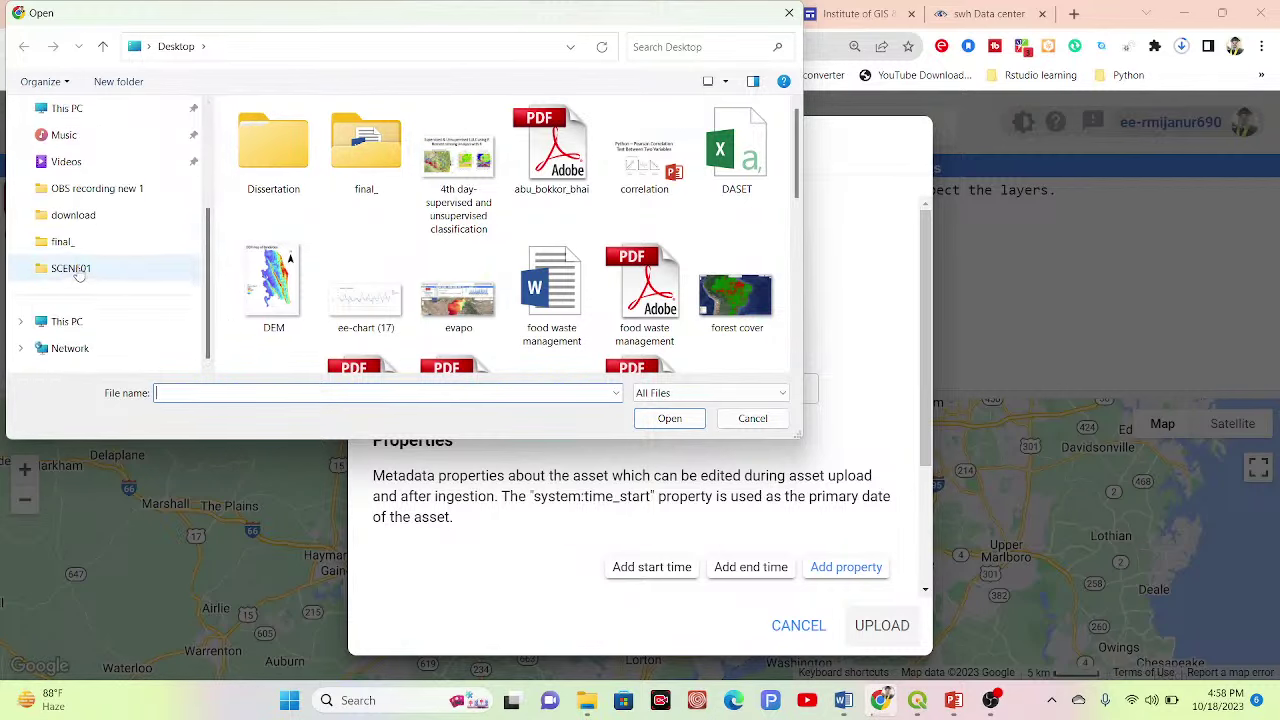
pyautogui.click(72, 218)
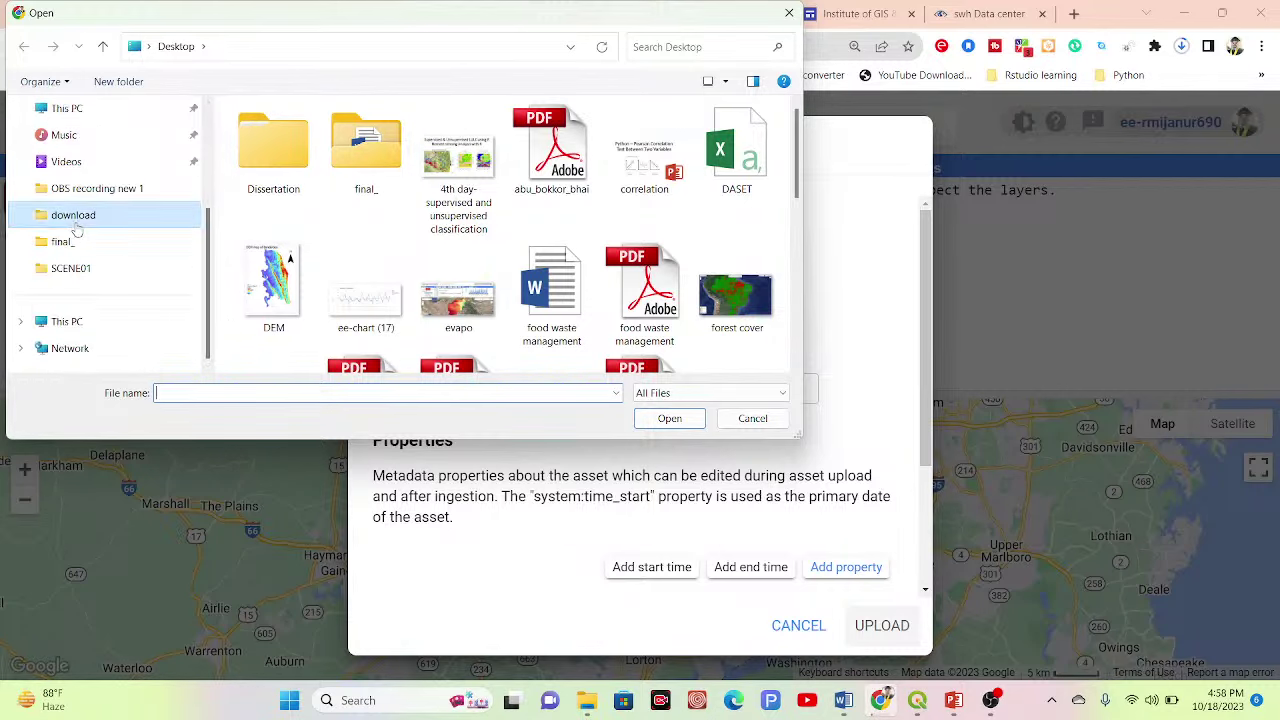
pyautogui.click(241, 394)
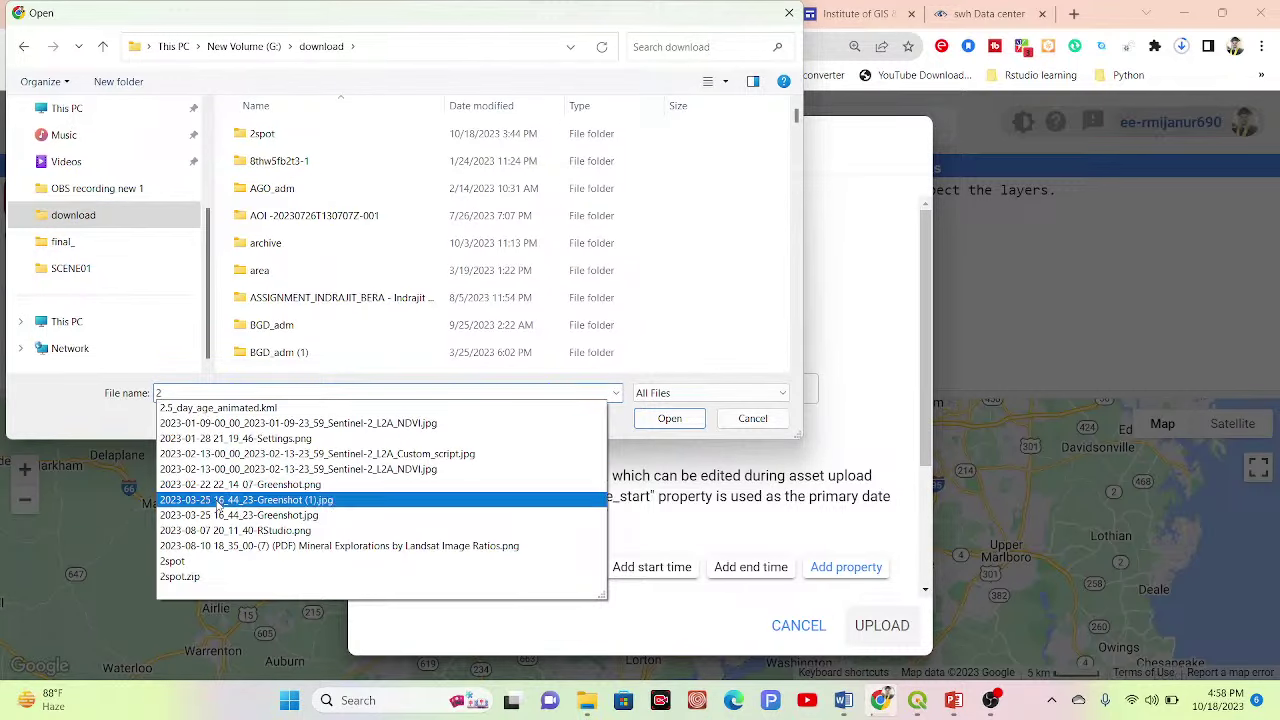
pyautogui.click(190, 562)
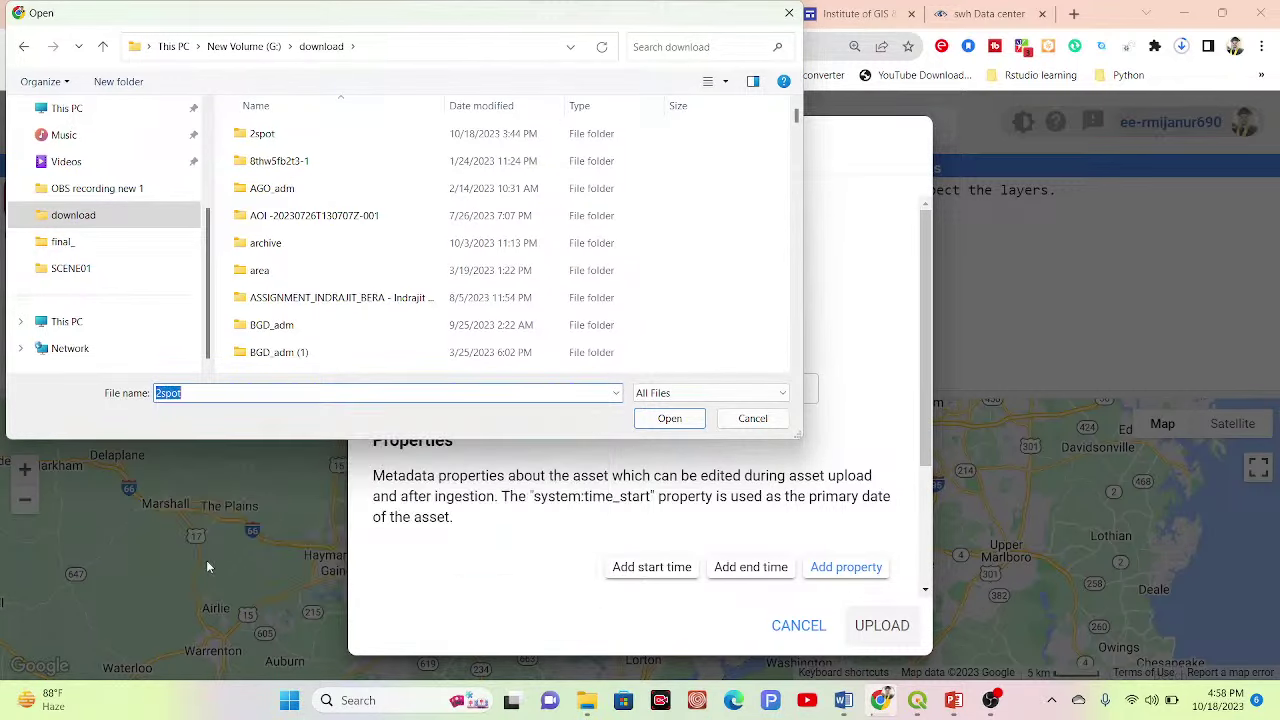
pyautogui.click(669, 418)
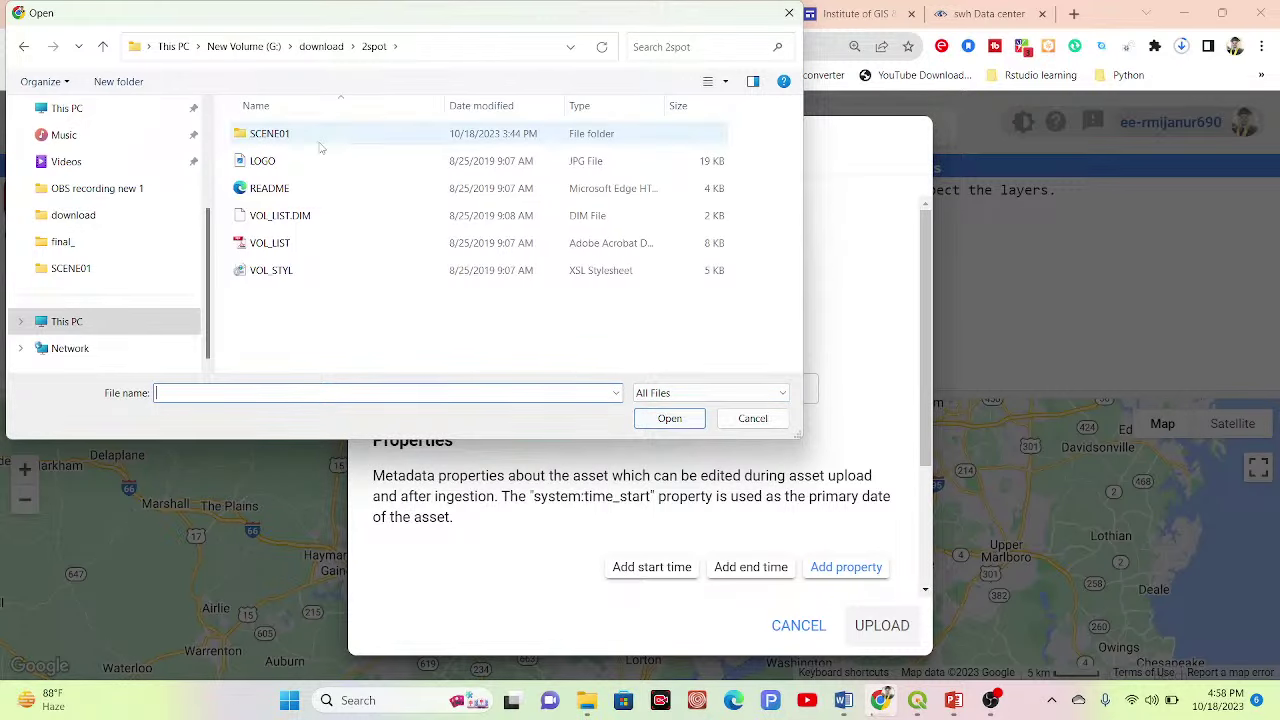
pyautogui.doubleClick(295, 138)
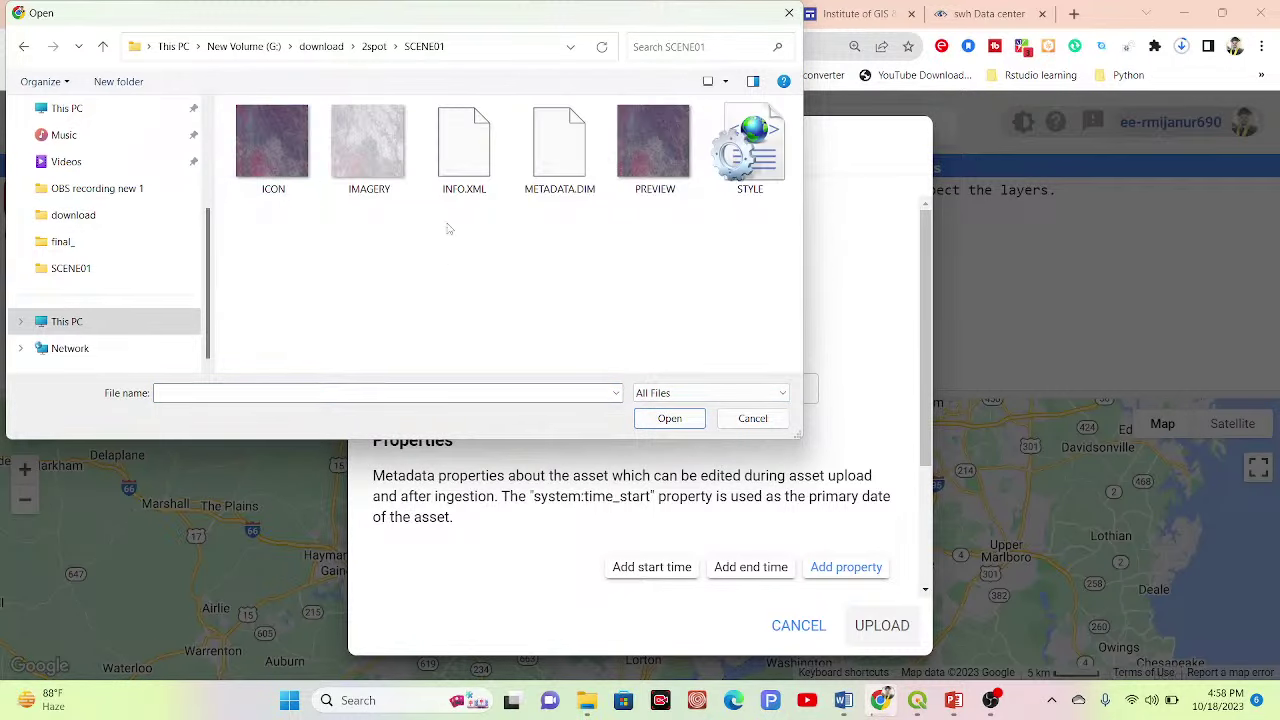
pyautogui.click(376, 175)
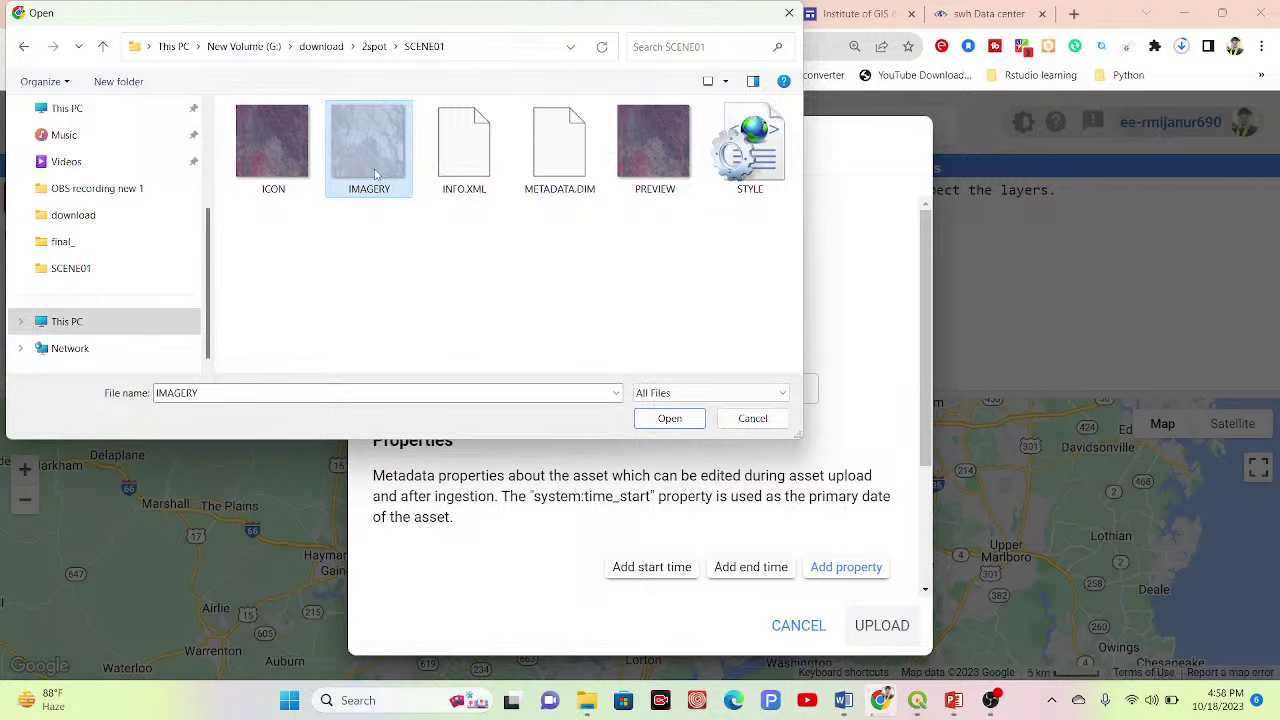
pyautogui.click(676, 424)
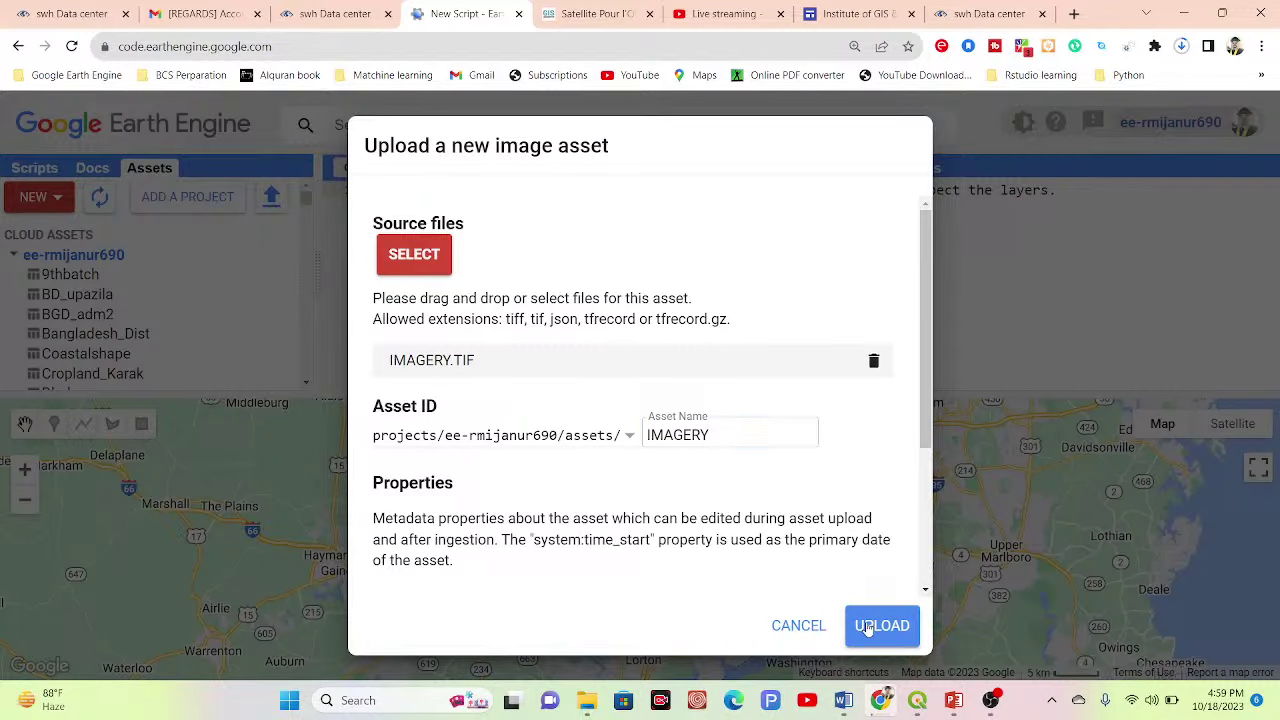
# - Switch back to QGIS to view the loaded IMAGERY layer
pyautogui.click(917, 700)
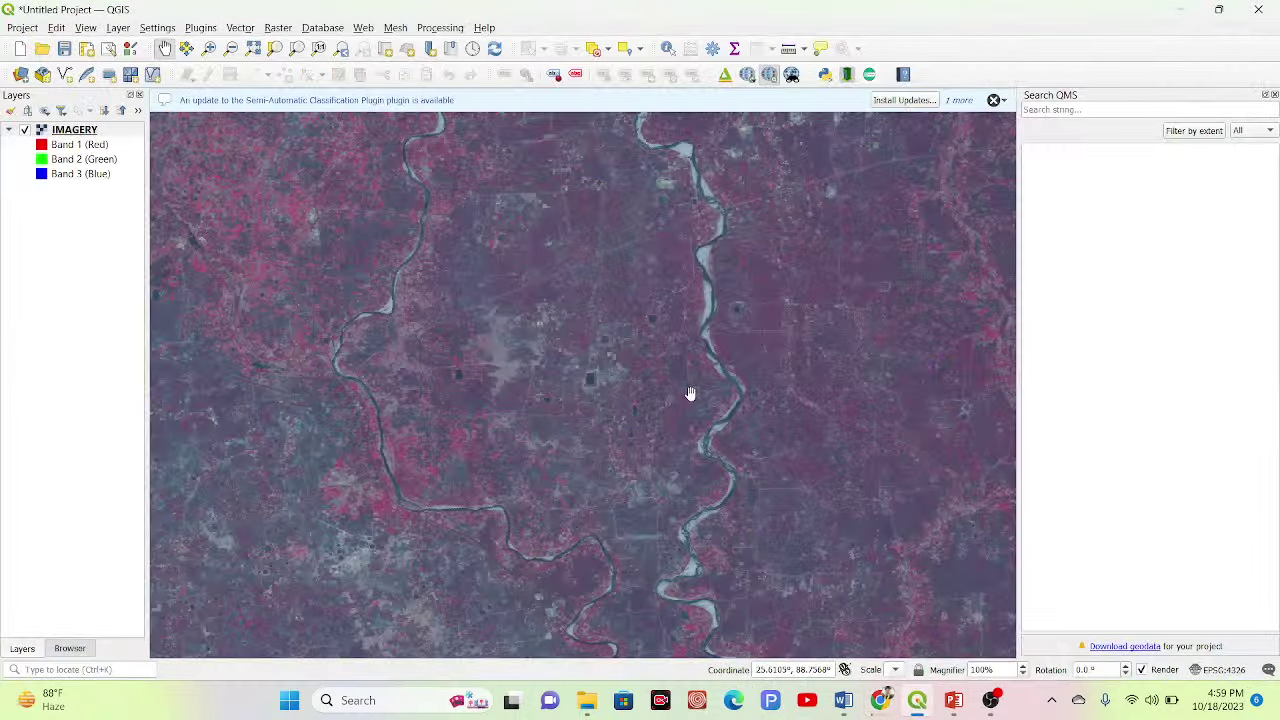